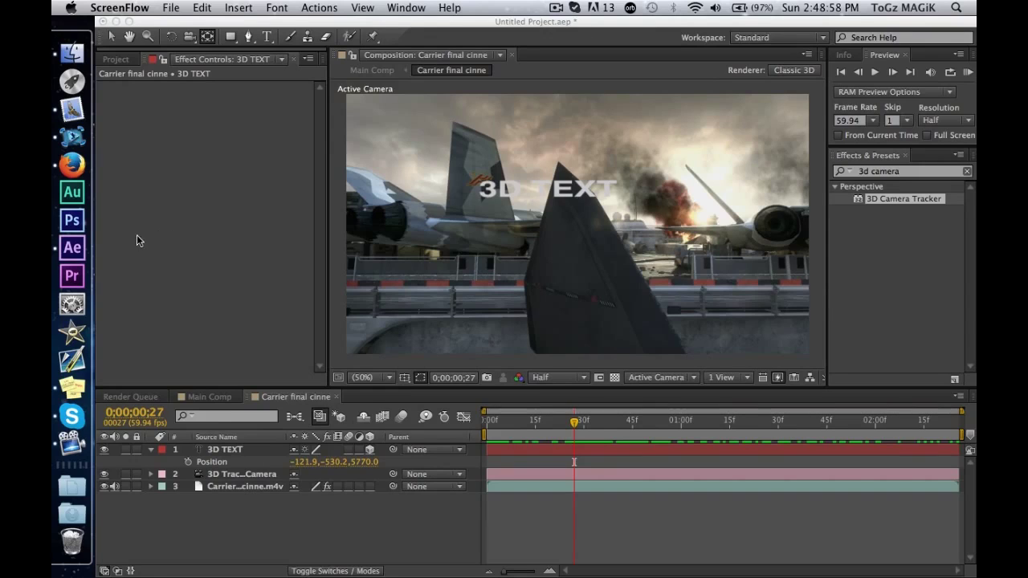
Step: Select the 3D TEXT layer and scrub through the shot to check the text
{"action": "left_click", "coordinate": [76, 247]}
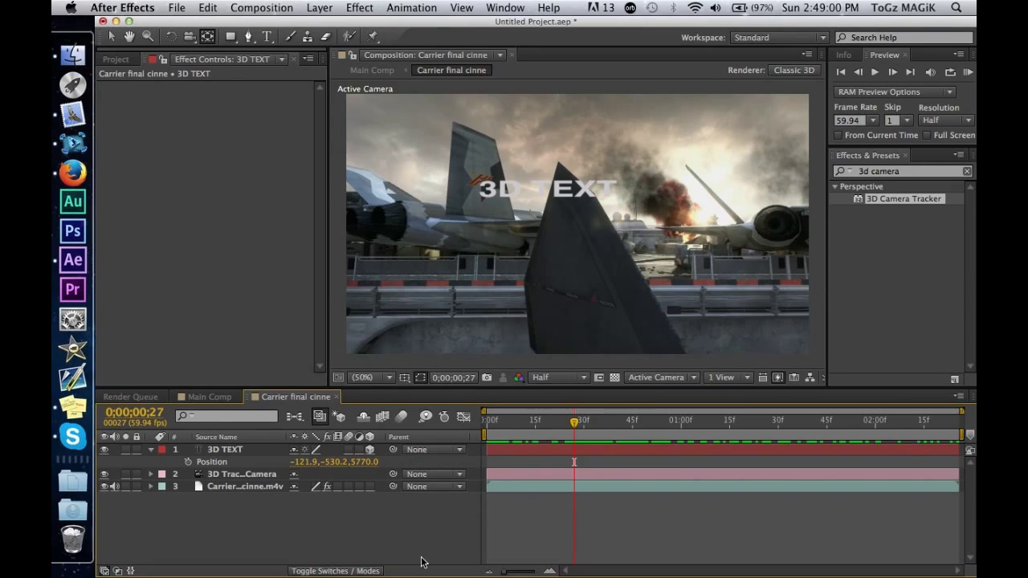
{"action": "left_click", "coordinate": [611, 445]}
{"action": "left_click_drag", "start_coordinate": [574, 422], "coordinate": [781, 398]}
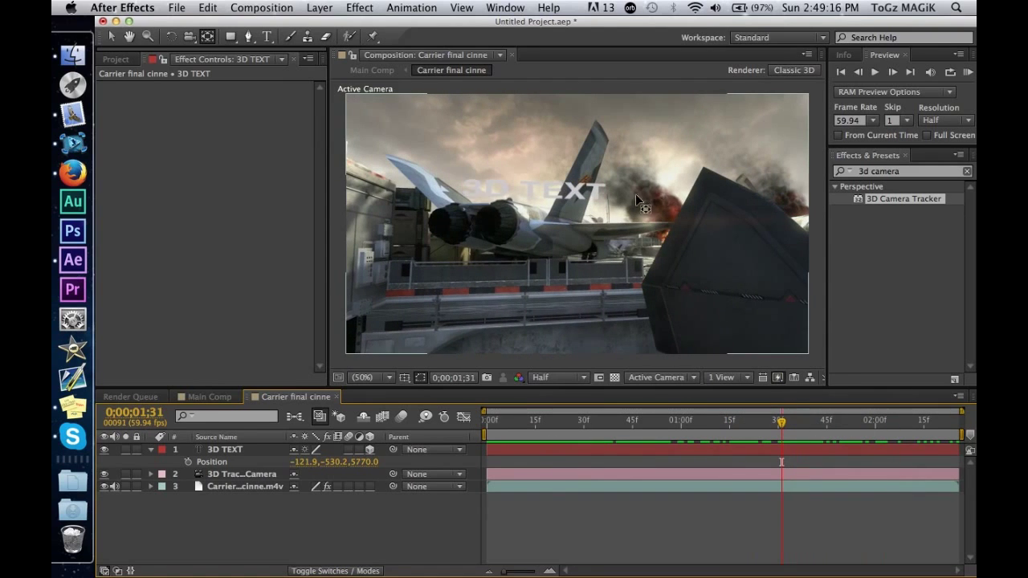
{"action": "left_click_drag", "start_coordinate": [779, 420], "coordinate": [558, 408]}
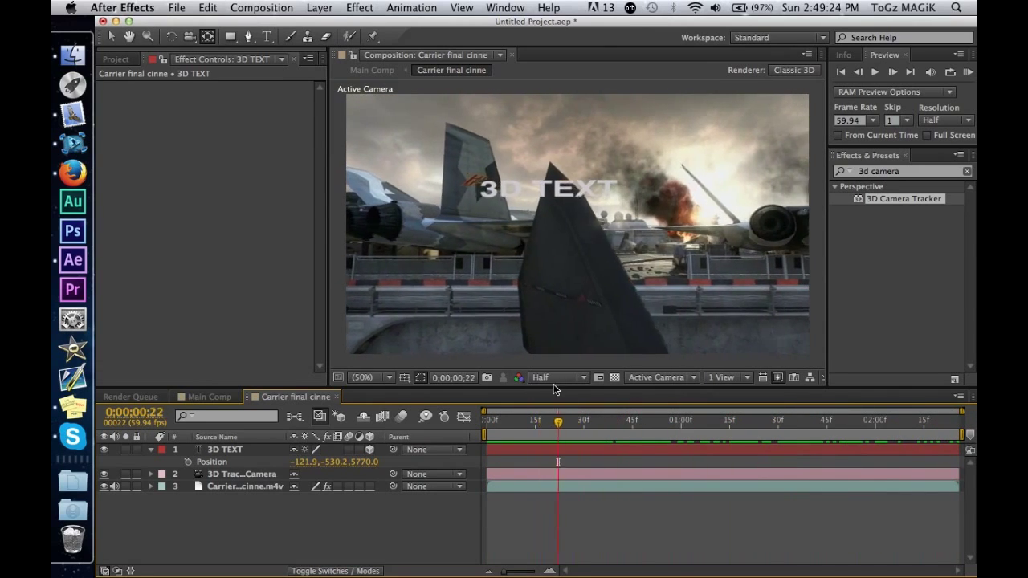
Step: Create a new black solid named Matte
{"action": "key", "text": "v"}
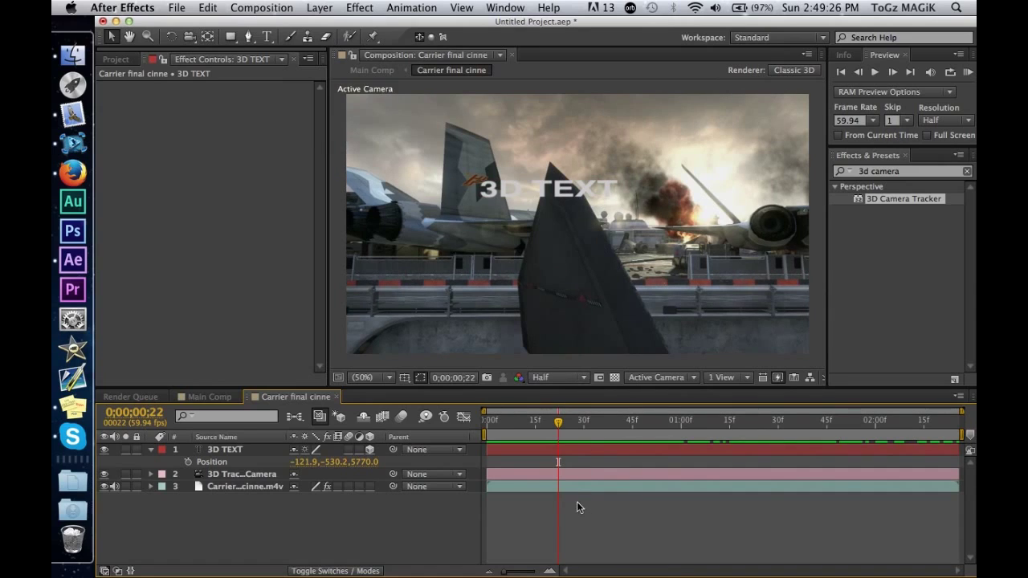
{"action": "key", "text": "super+y"}
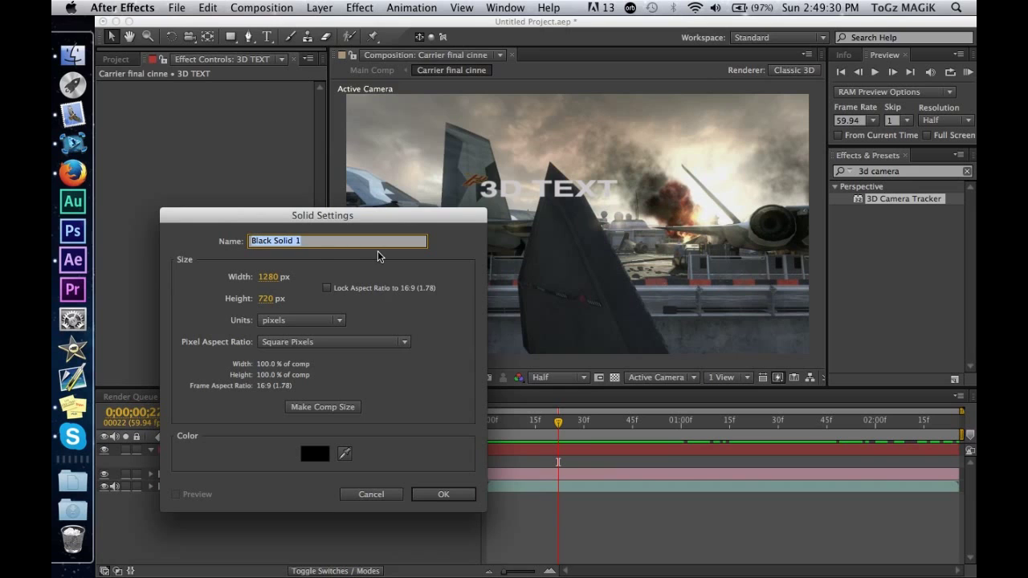
{"action": "type", "text": "Matte"}
{"action": "key", "text": "Return"}
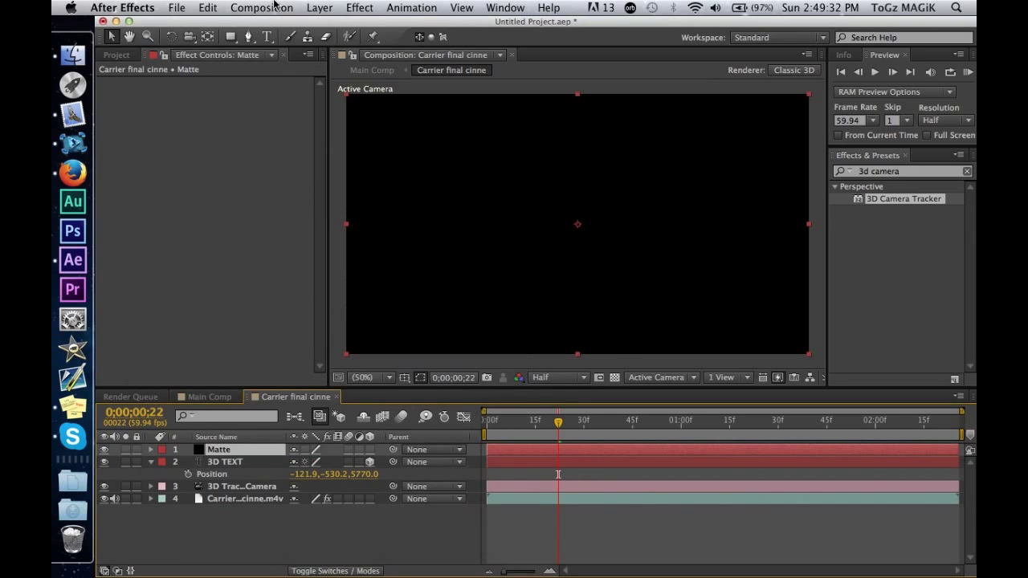
Step: Draw a closed three-point triangle mask on the Matte solid
{"action": "left_click", "coordinate": [249, 37]}
{"action": "left_click", "coordinate": [413, 275]}
{"action": "left_click", "coordinate": [468, 184]}
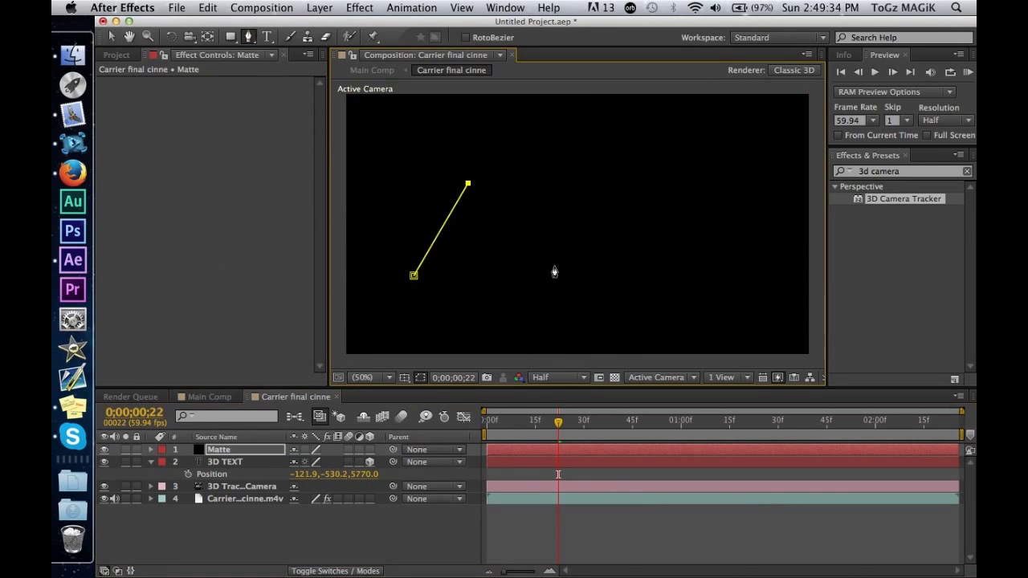
{"action": "left_click", "coordinate": [560, 306]}
{"action": "left_click", "coordinate": [414, 276]}
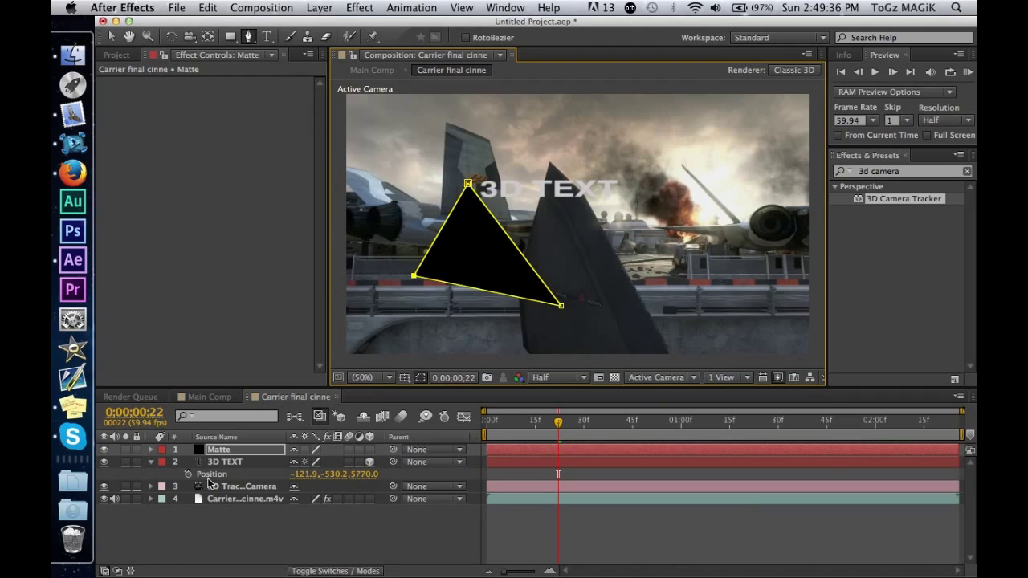
Step: Reveal the Mask Path and move the whole triangle over the fin tip
{"action": "left_click", "coordinate": [277, 448]}
{"action": "key", "text": "m"}
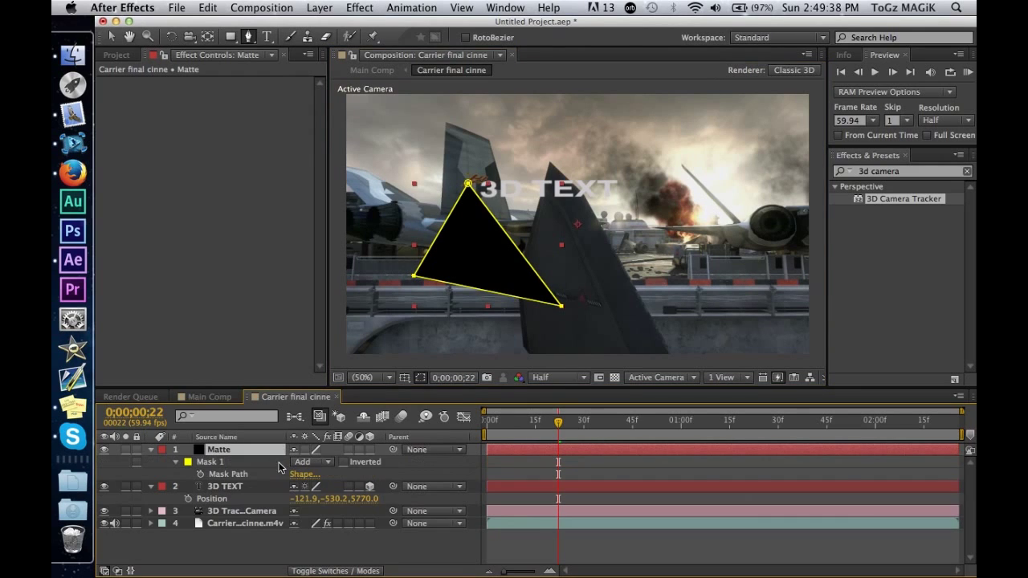
{"action": "key", "text": "v"}
{"action": "double_click", "coordinate": [472, 228]}
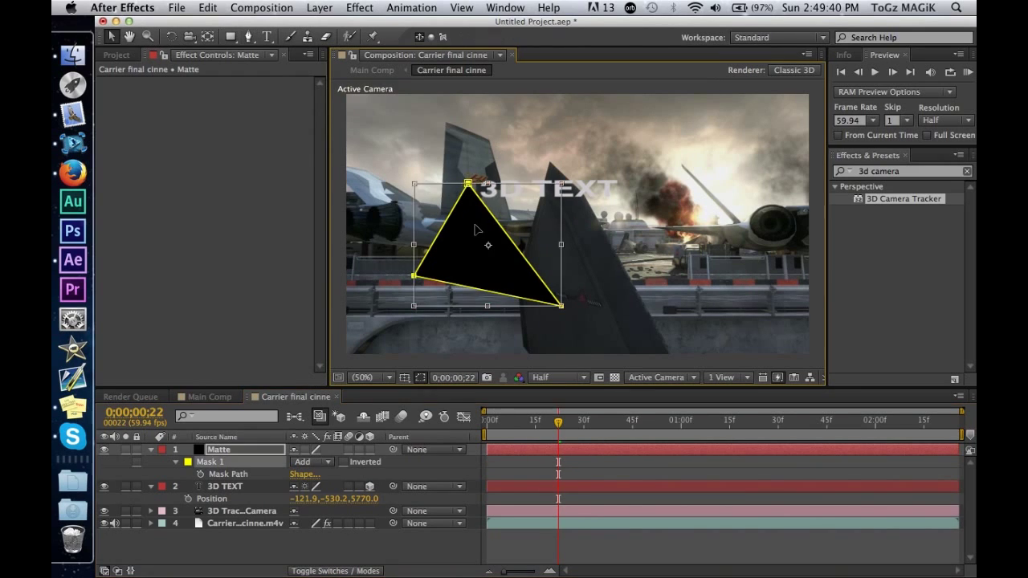
{"action": "left_click_drag", "start_coordinate": [472, 229], "coordinate": [561, 206]}
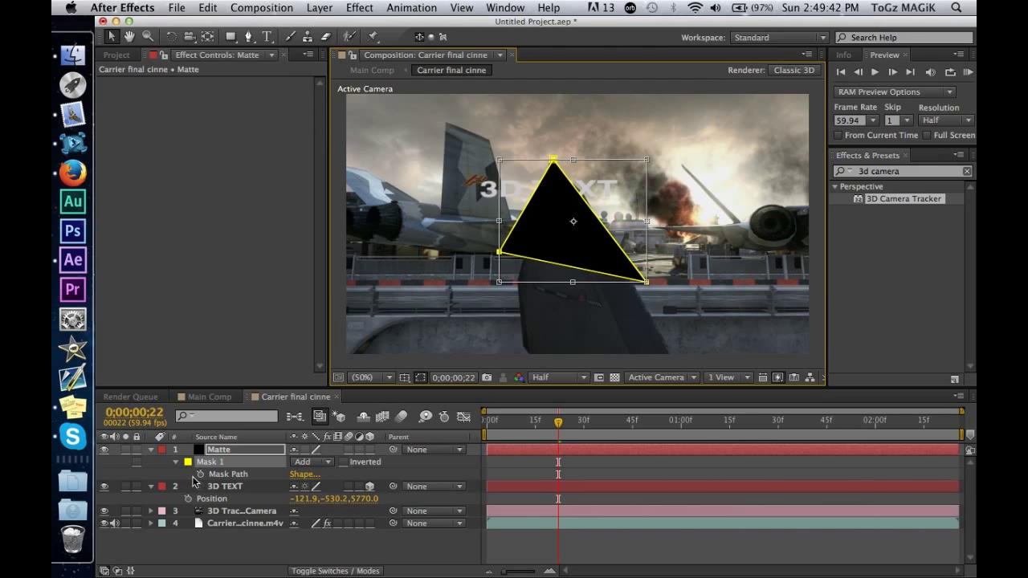
Step: Keyframe the mask path and shift the triangle right at frame 27 to follow the fin
{"action": "left_click", "coordinate": [200, 474]}
{"action": "left_click_drag", "start_coordinate": [567, 431], "coordinate": [574, 425]}
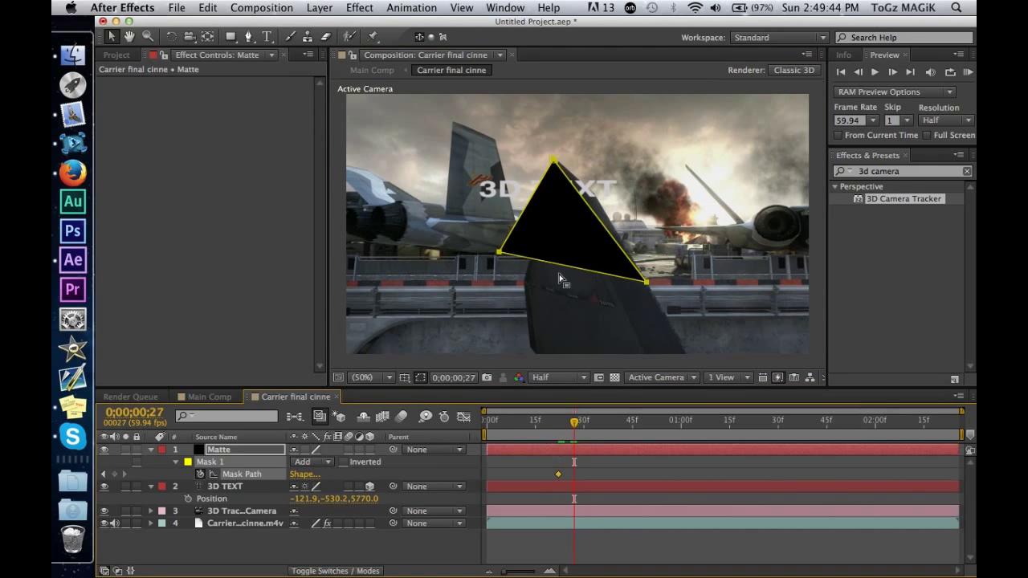
{"action": "left_click_drag", "start_coordinate": [500, 253], "coordinate": [520, 254]}
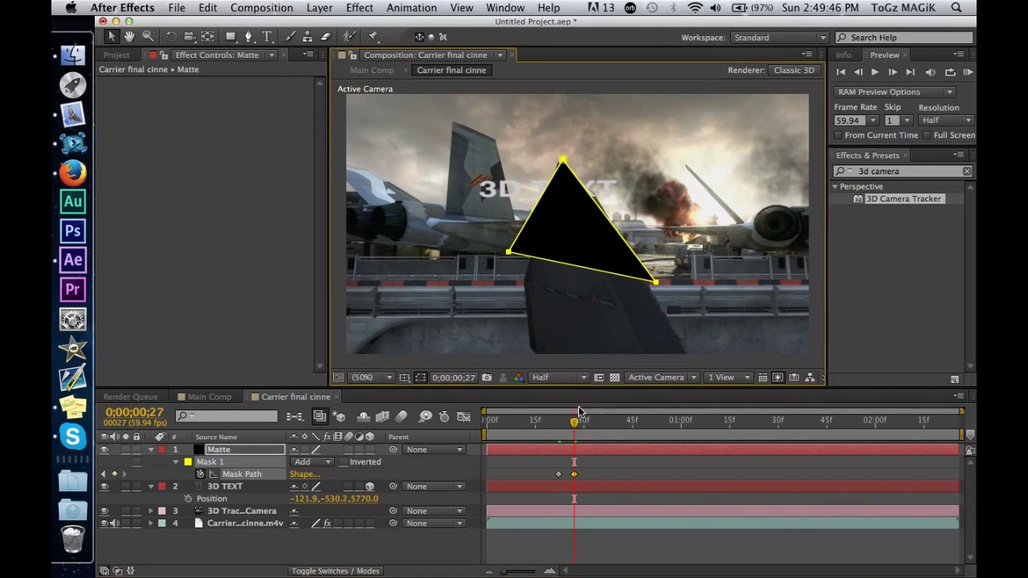
{"action": "left_click_drag", "start_coordinate": [575, 422], "coordinate": [565, 424]}
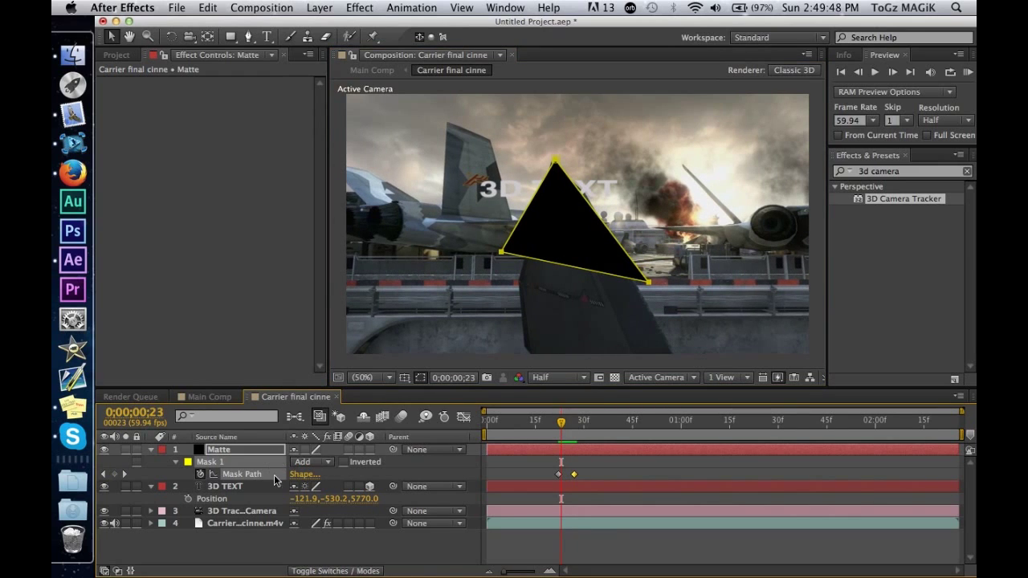
Step: Try Matte as an Alpha Inverted Matte for 3D TEXT, then delete the Matte solid
{"action": "left_click", "coordinate": [359, 571]}
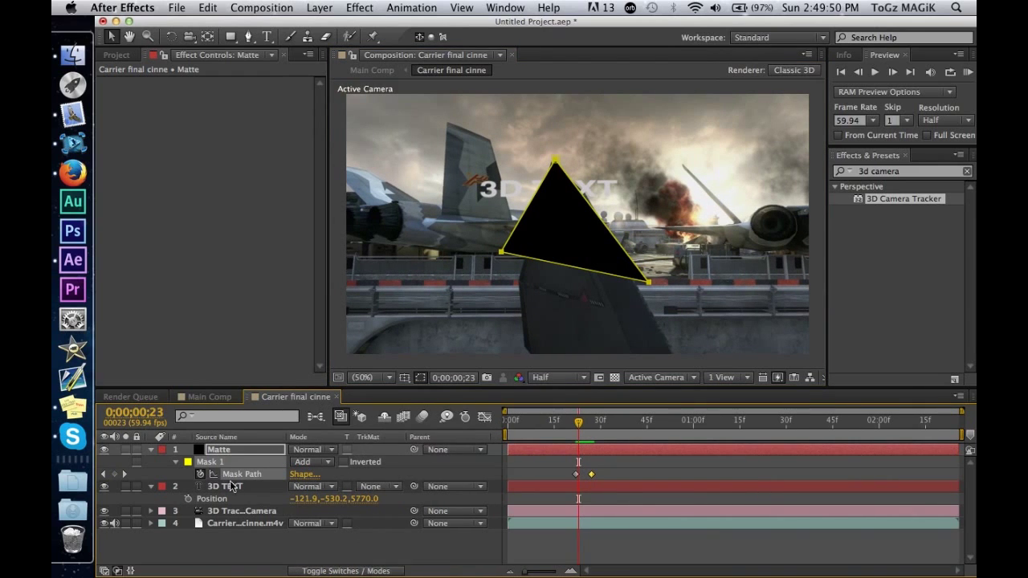
{"action": "left_click", "coordinate": [374, 486]}
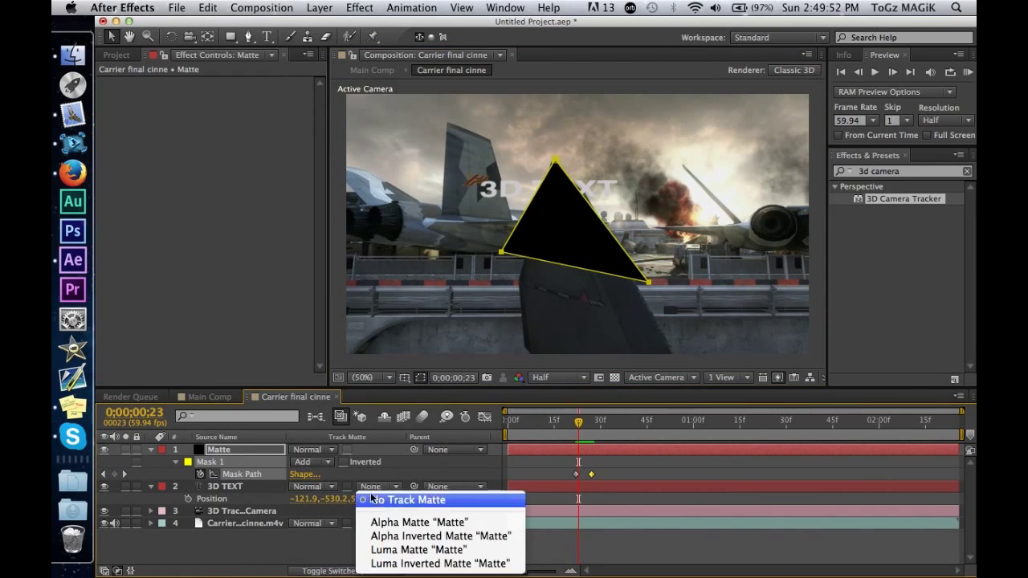
{"action": "left_click", "coordinate": [395, 536]}
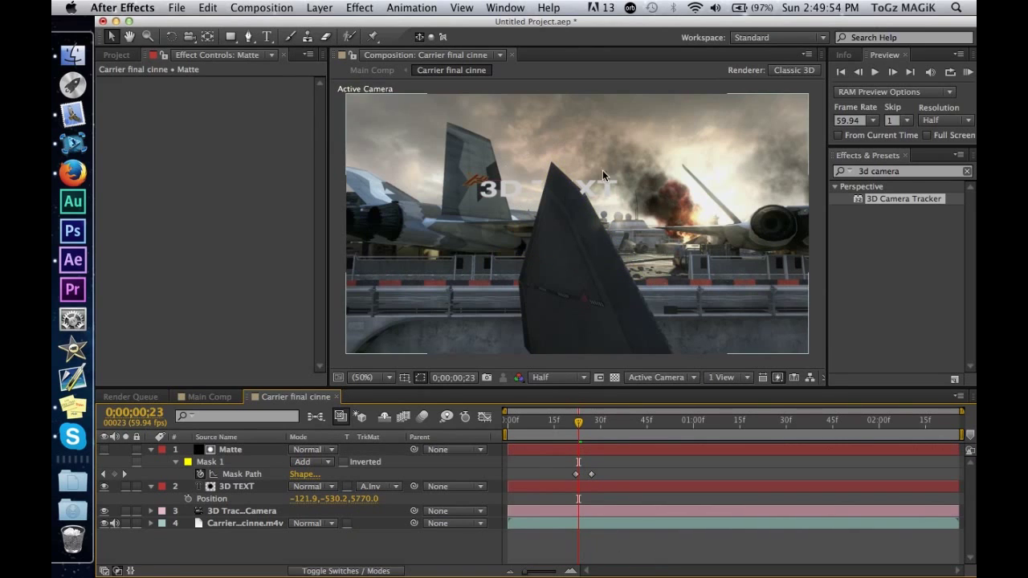
{"action": "left_click", "coordinate": [238, 451]}
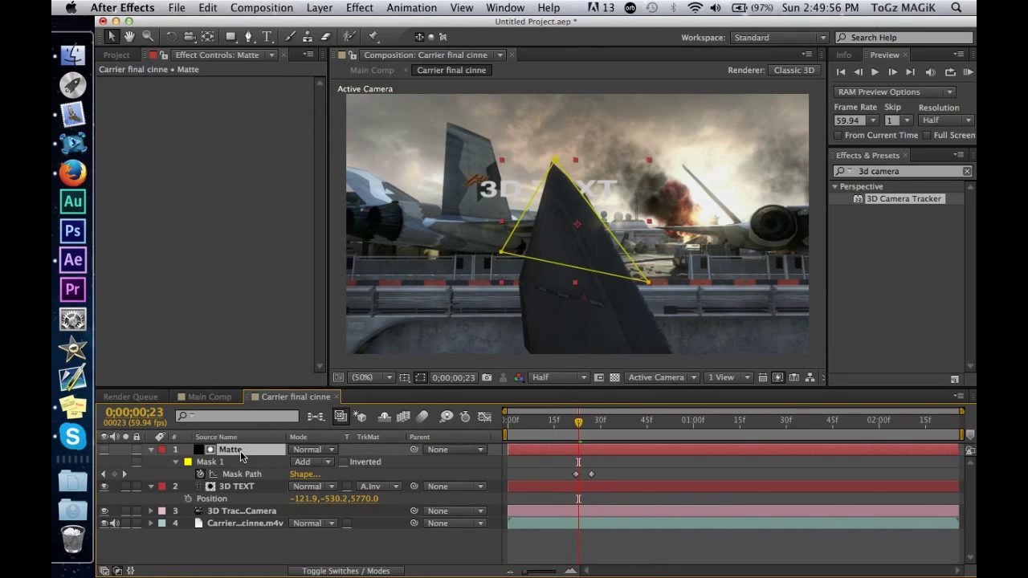
{"action": "key", "text": "Delete"}
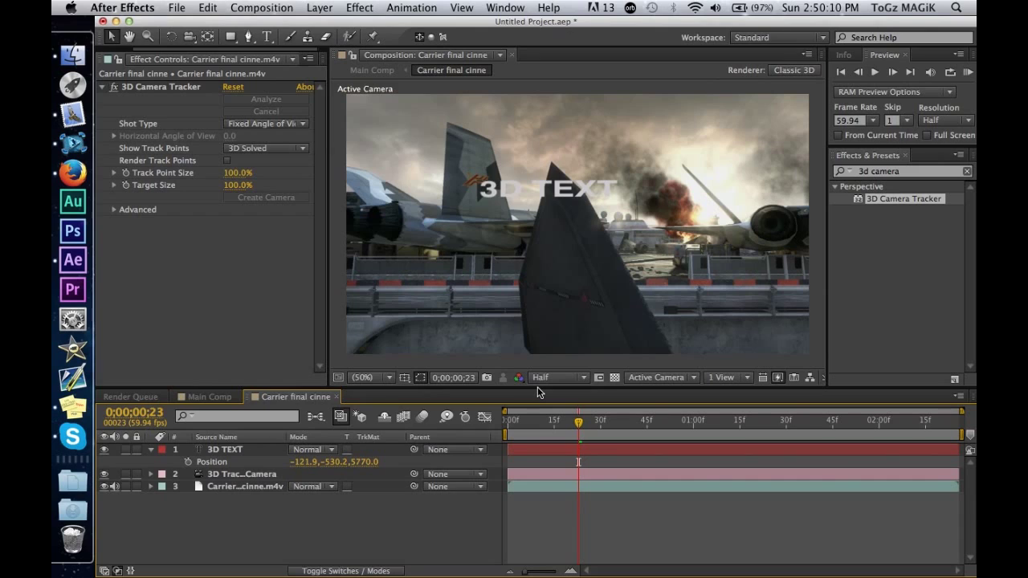
Step: Create a Track Solid from four track points selected on the near fin
{"action": "left_click", "coordinate": [272, 487]}
{"action": "left_click", "coordinate": [200, 87]}
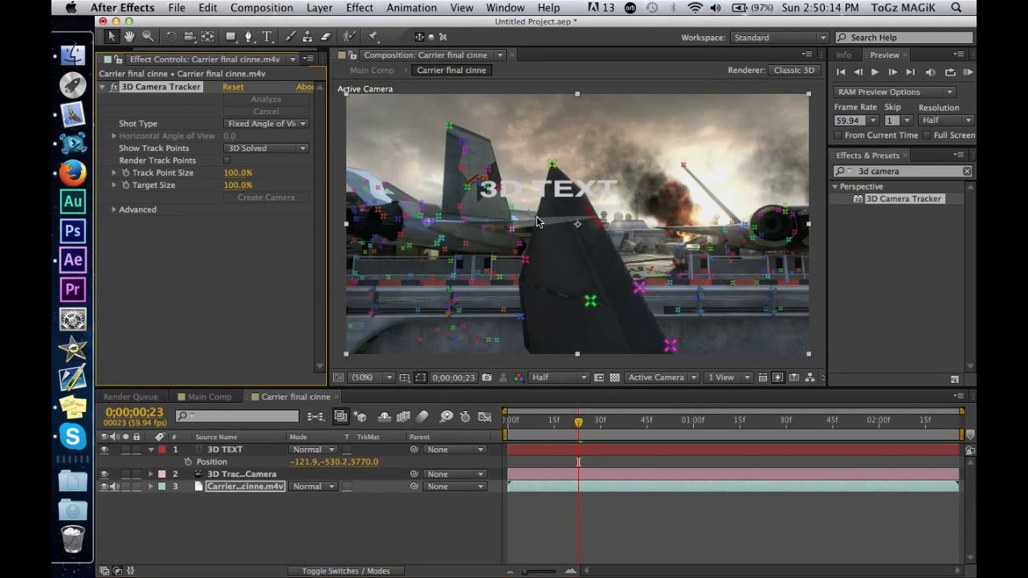
{"action": "left_click_drag", "start_coordinate": [577, 424], "coordinate": [644, 420]}
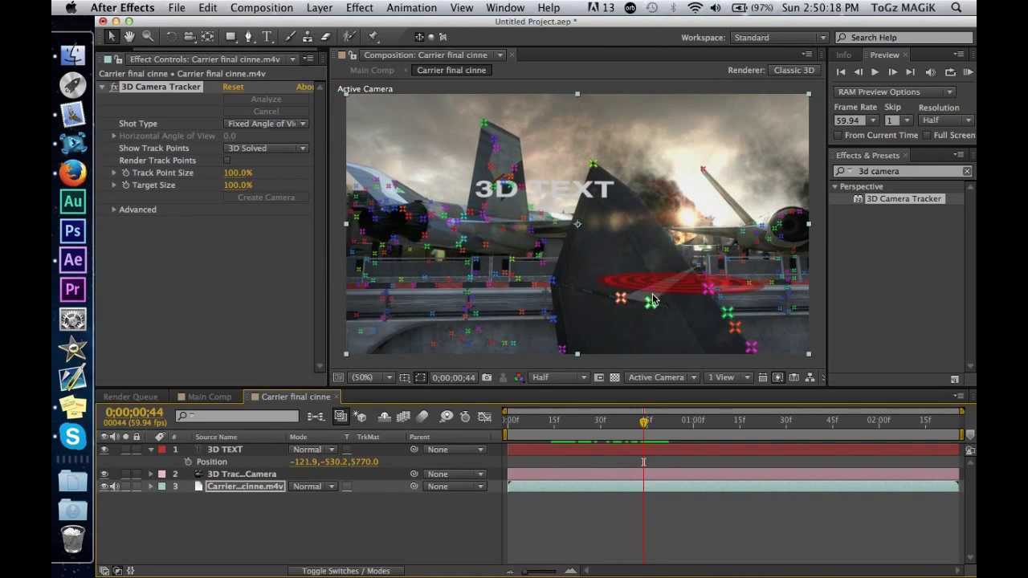
{"action": "left_click", "coordinate": [619, 299], "text": "shift"}
{"action": "left_click", "coordinate": [593, 164], "text": "shift"}
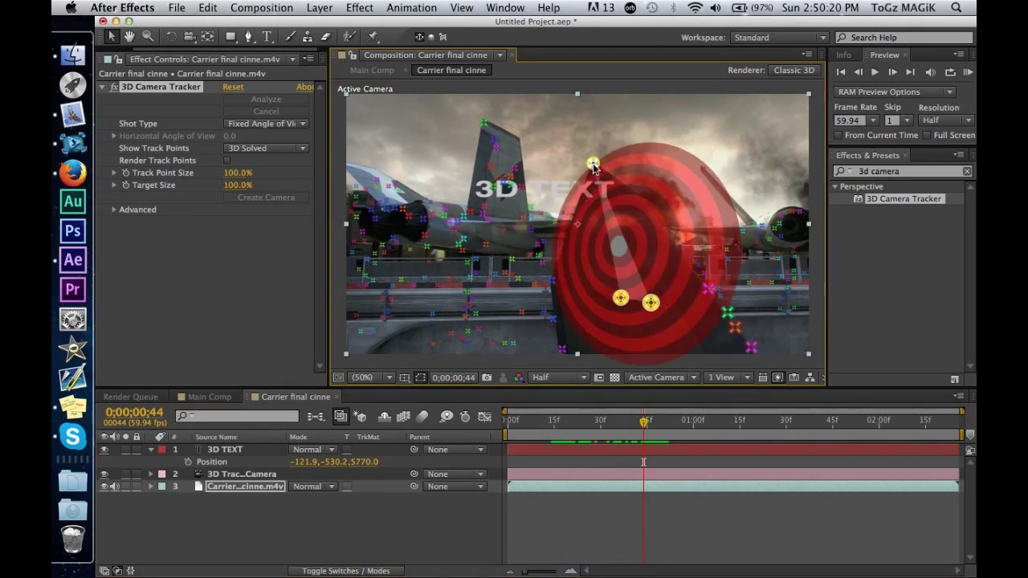
{"action": "left_click", "coordinate": [552, 283], "text": "shift"}
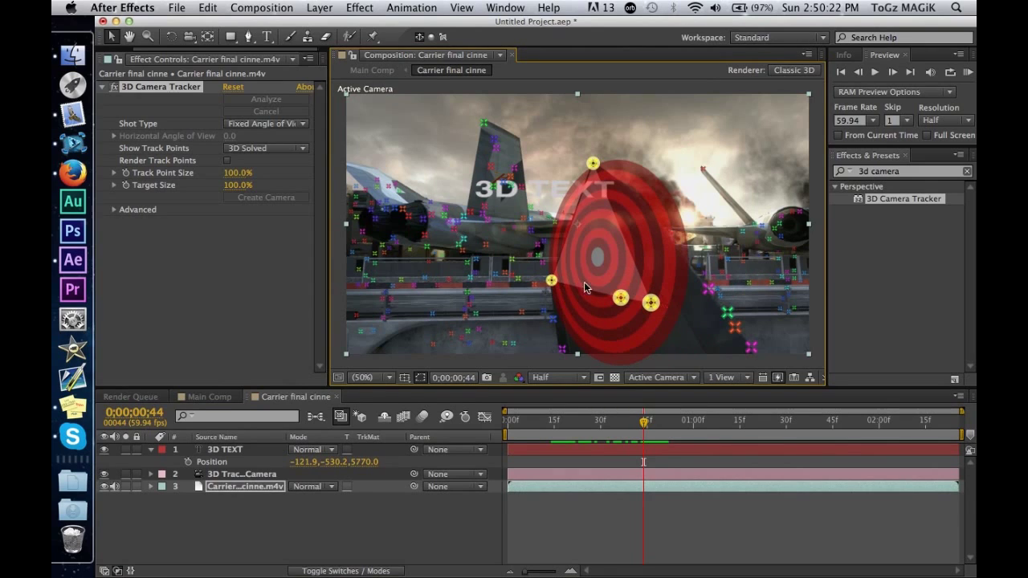
{"action": "left_click", "coordinate": [709, 291], "text": "shift"}
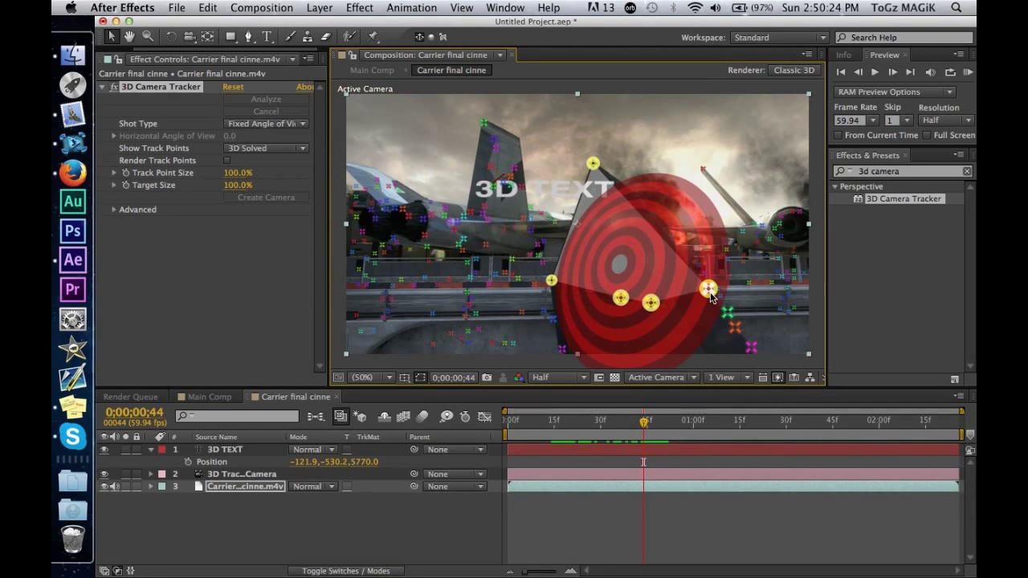
{"action": "right_click", "coordinate": [632, 263]}
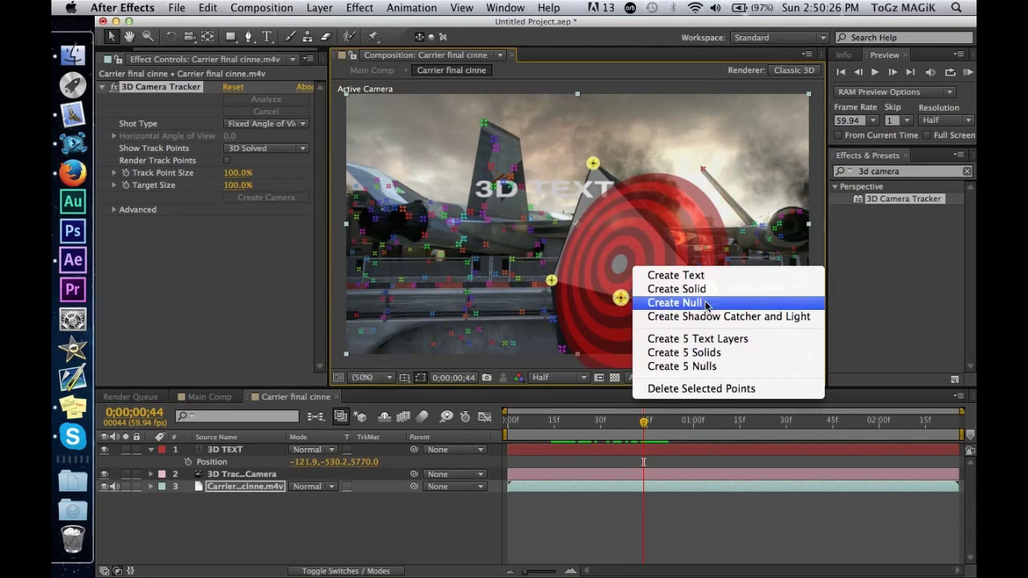
{"action": "left_click", "coordinate": [639, 289]}
{"action": "left_click", "coordinate": [719, 554]}
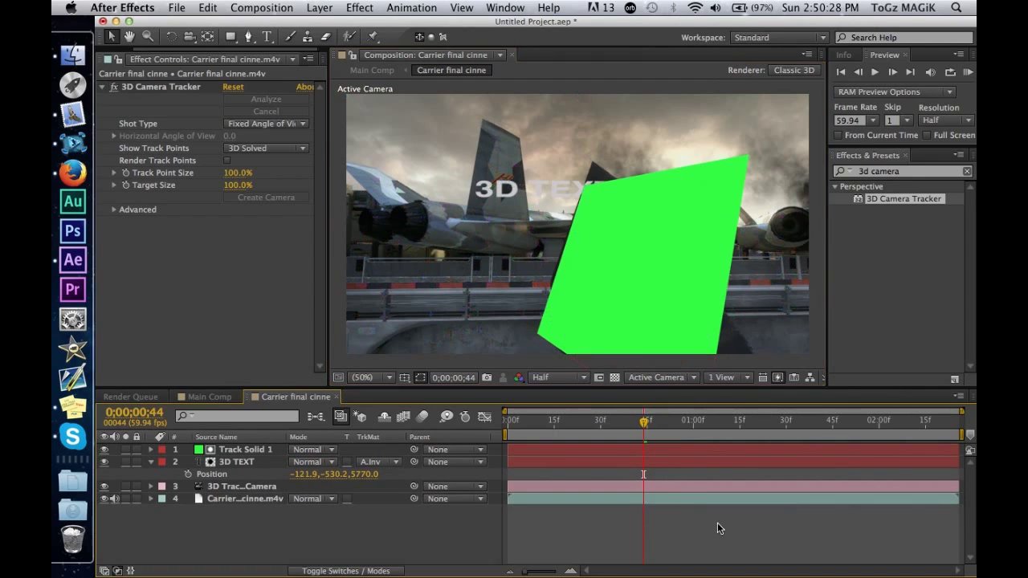
Step: Remove 3D TEXT's track matte and delete that first Track Solid 1
{"action": "left_click", "coordinate": [266, 449]}
{"action": "left_click", "coordinate": [379, 467]}
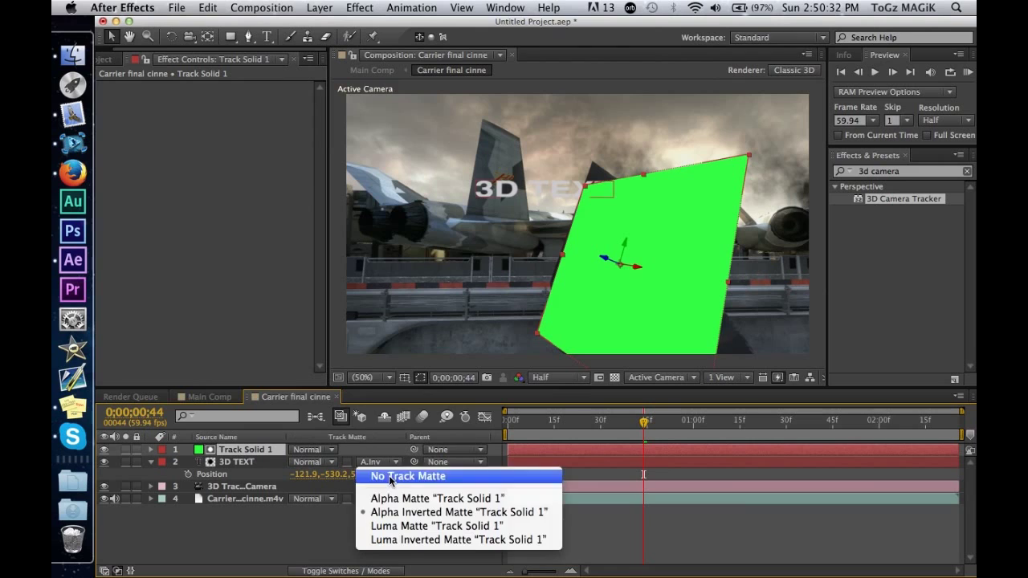
{"action": "left_click", "coordinate": [393, 475]}
{"action": "key", "text": "Delete"}
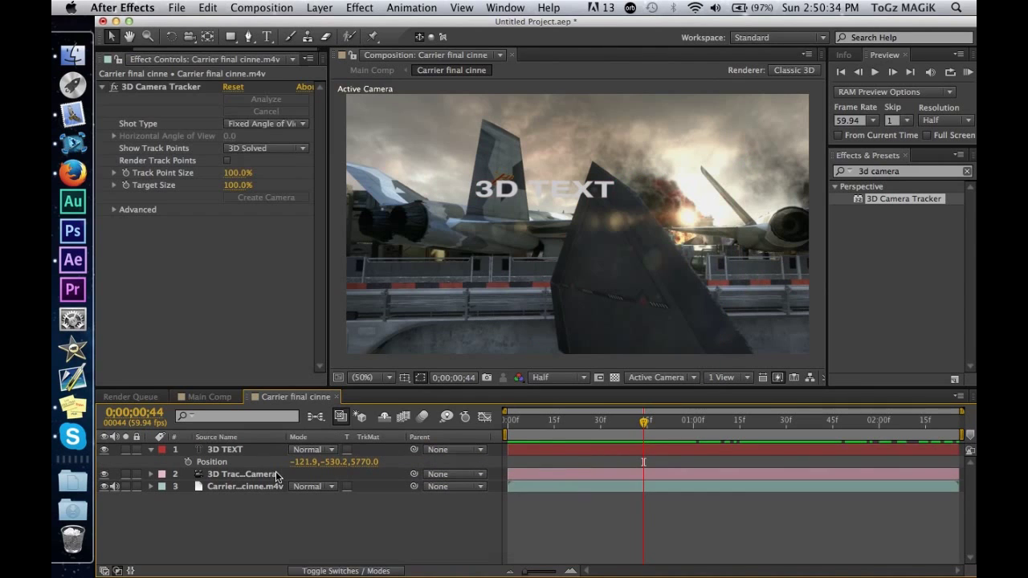
Step: Create a new Track Solid 1 anchored to three fin track points
{"action": "left_click", "coordinate": [276, 472]}
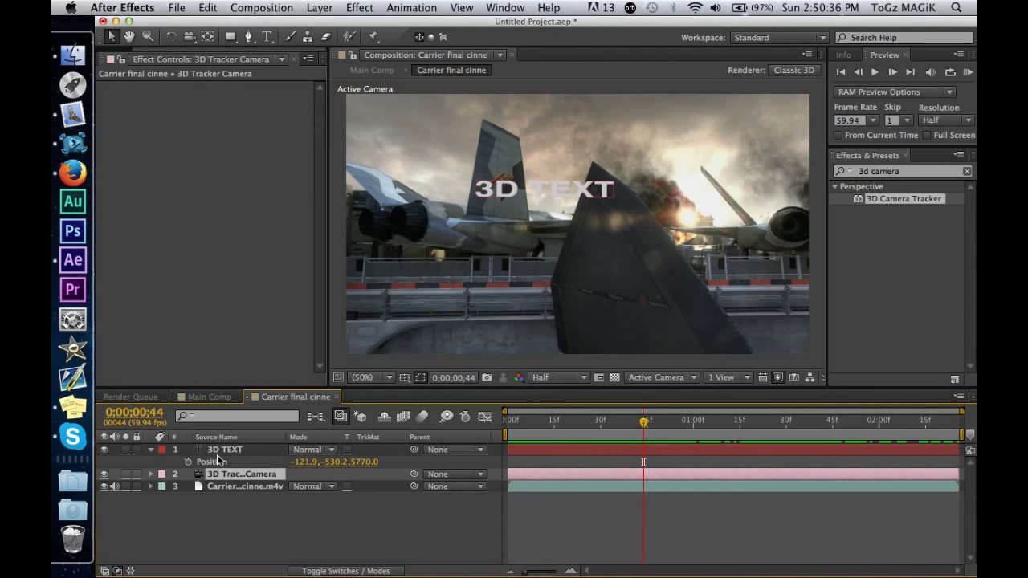
{"action": "left_click", "coordinate": [222, 486]}
{"action": "left_click", "coordinate": [161, 87]}
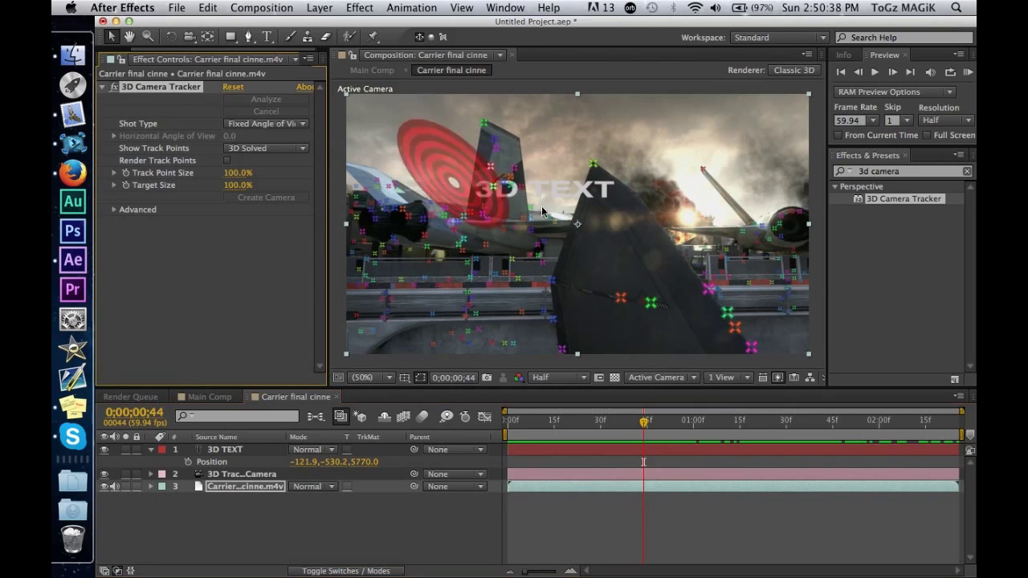
{"action": "left_click", "coordinate": [620, 299], "text": "shift"}
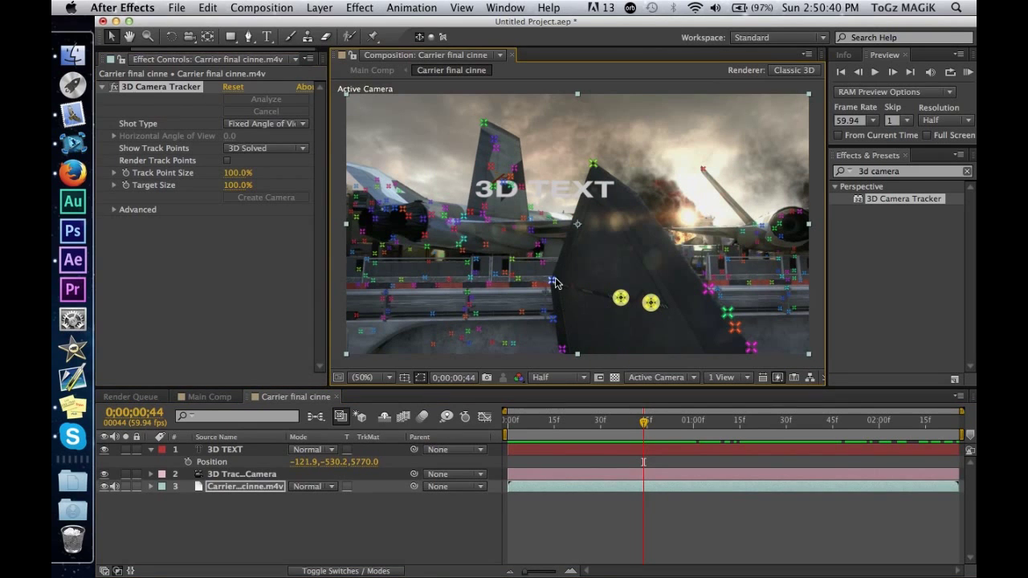
{"action": "left_click", "coordinate": [551, 281], "text": "shift"}
{"action": "left_click", "coordinate": [593, 164], "text": "shift"}
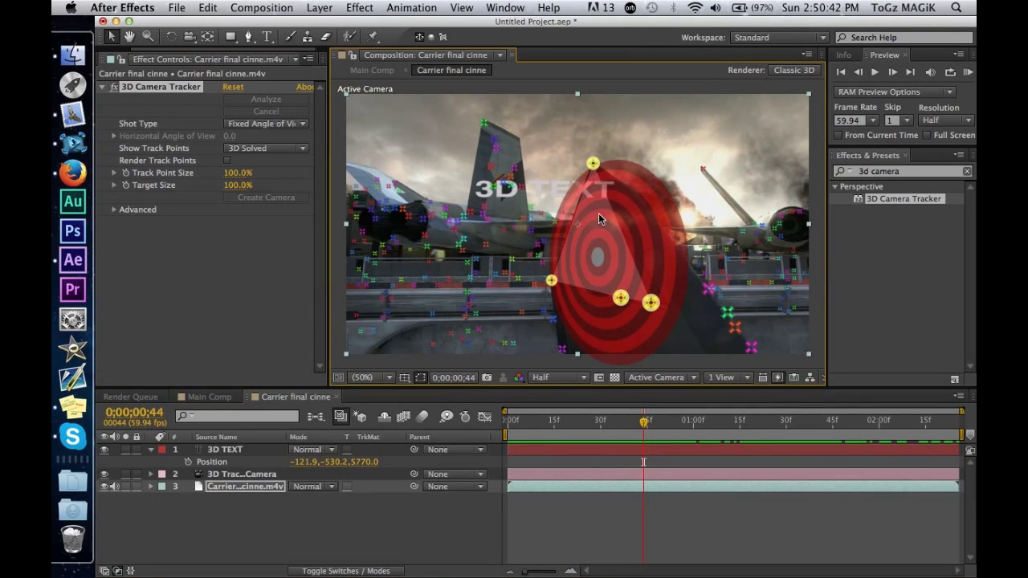
{"action": "right_click", "coordinate": [600, 214]}
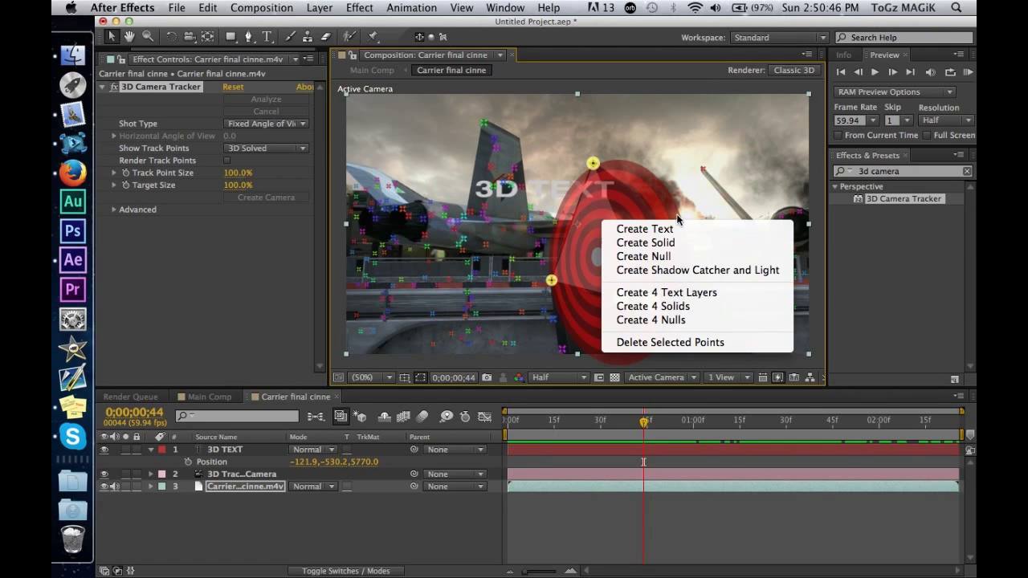
{"action": "left_click", "coordinate": [679, 243]}
{"action": "left_click", "coordinate": [693, 505]}
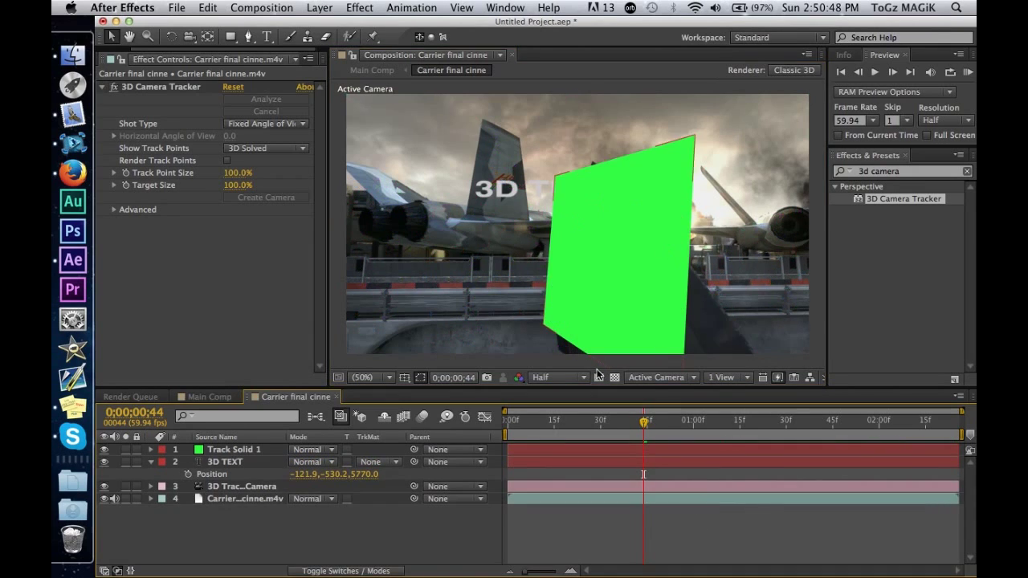
Step: Scale Track Solid 1 up to 238%
{"action": "left_click", "coordinate": [267, 449]}
{"action": "key", "text": "s"}
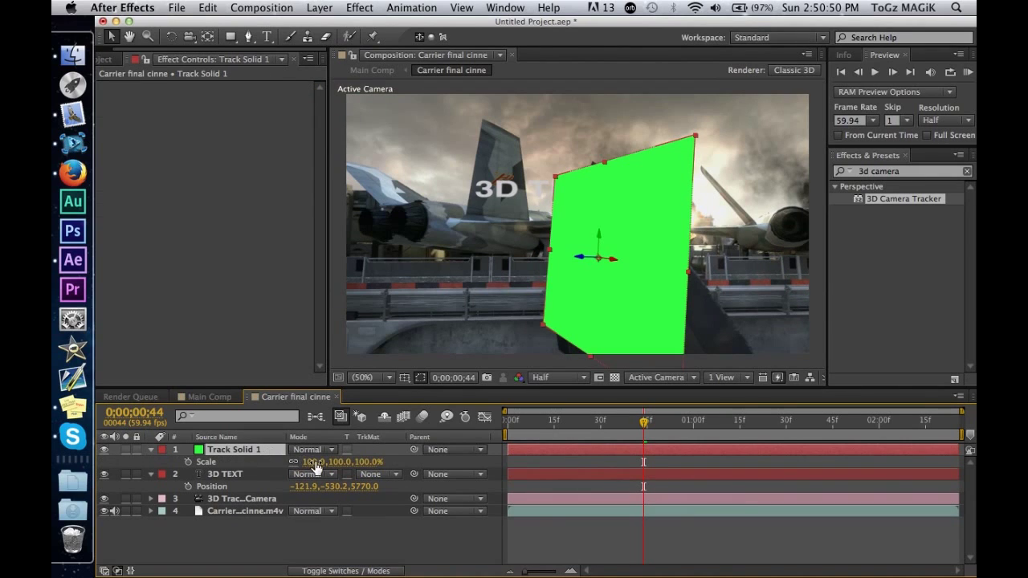
{"action": "left_click_drag", "start_coordinate": [314, 462], "coordinate": [448, 487]}
{"action": "left_click", "coordinate": [655, 554]}
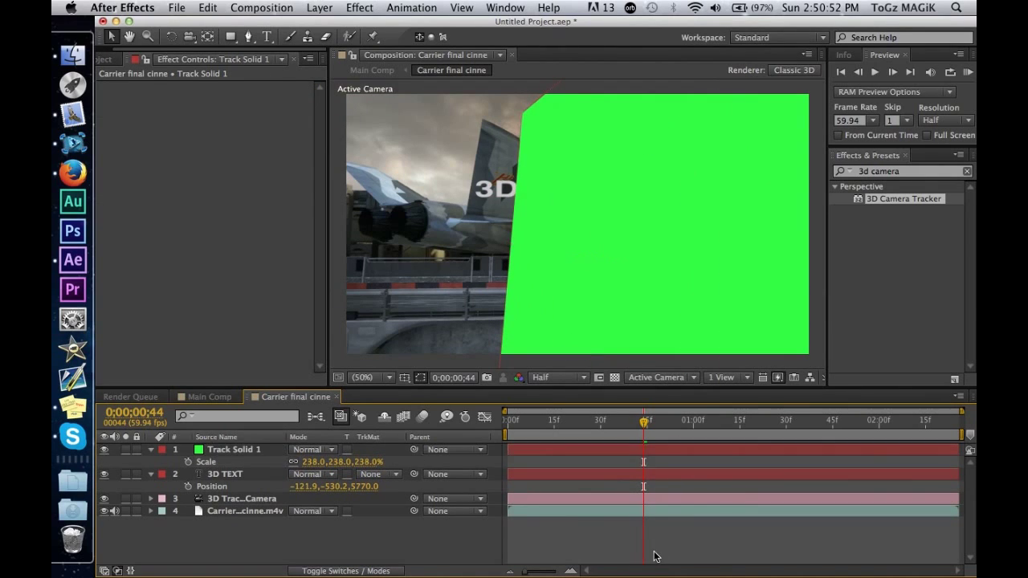
Step: Recolour Track Solid 1 black in Solid Settings and hide the layer
{"action": "left_click", "coordinate": [268, 450]}
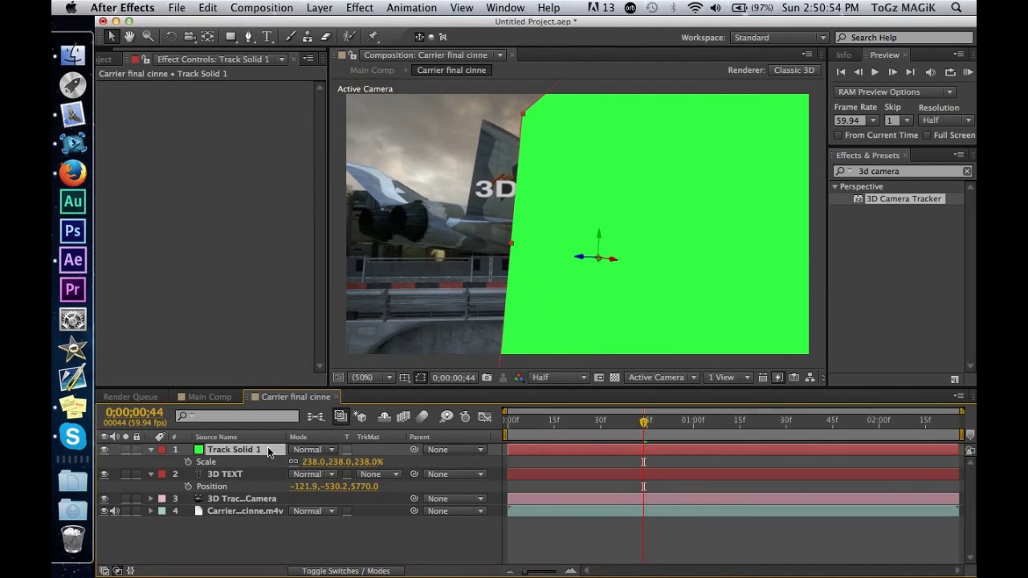
{"action": "key", "text": "super+shift+y"}
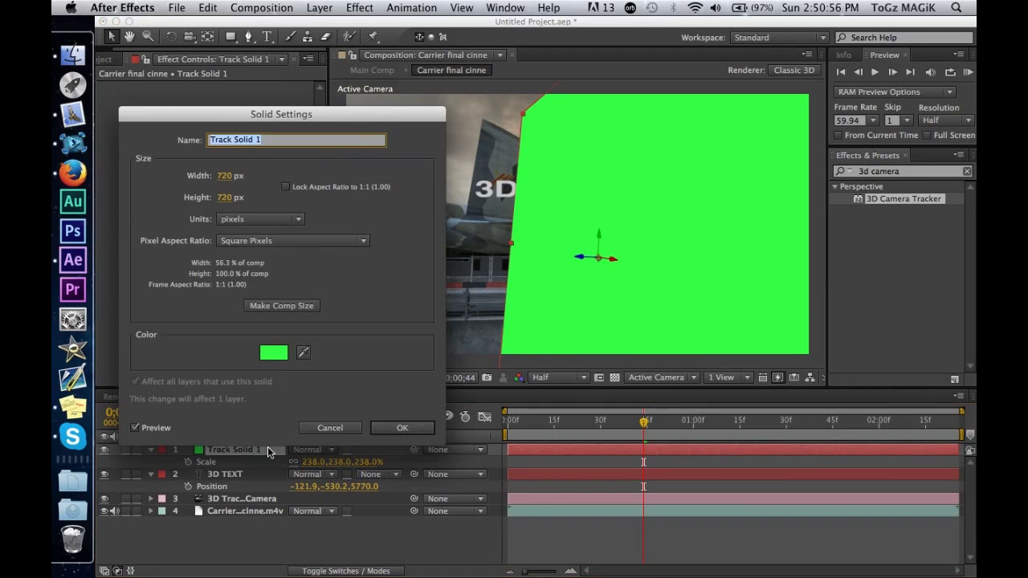
{"action": "left_click", "coordinate": [273, 353]}
{"action": "left_click", "coordinate": [363, 428]}
{"action": "left_click_drag", "start_coordinate": [363, 427], "coordinate": [345, 528]}
{"action": "left_click", "coordinate": [645, 349]}
{"action": "left_click", "coordinate": [402, 428]}
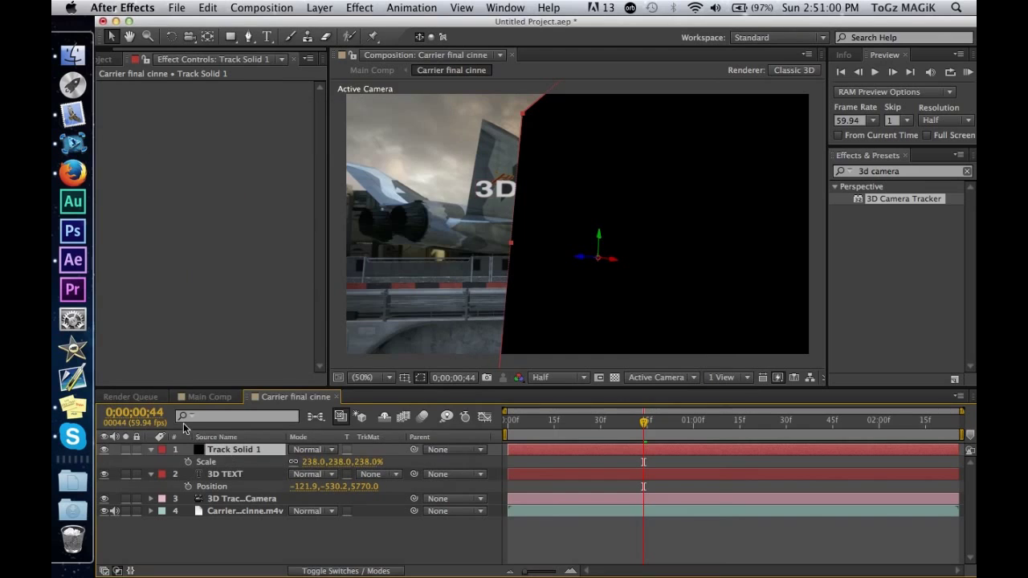
{"action": "left_click", "coordinate": [104, 450]}
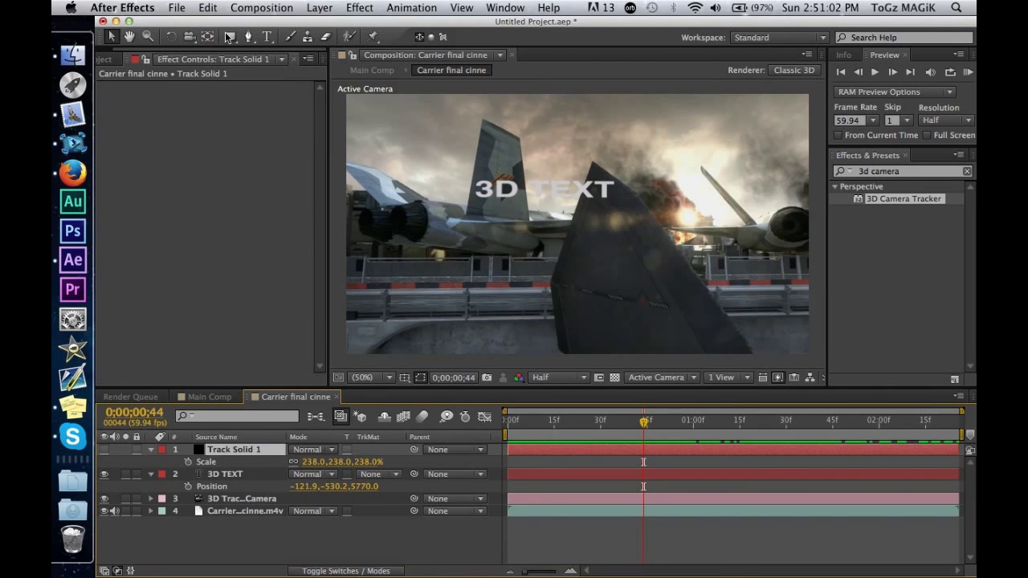
Step: Zoom in on the fin and start the mask at its tip, right edge and lower right
{"action": "key", "text": "g"}
{"action": "key", "text": "grave"}
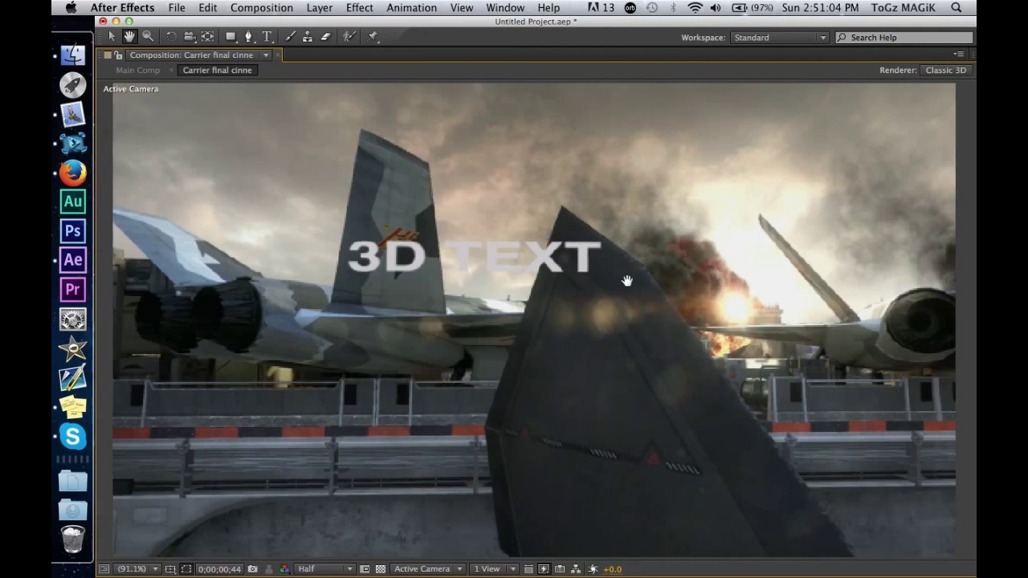
{"action": "scroll", "coordinate": [619, 276], "scroll_direction": "up", "scroll_amount": 6}
{"action": "left_click_drag", "start_coordinate": [599, 281], "coordinate": [600, 534]}
{"action": "scroll", "coordinate": [599, 534], "scroll_direction": "down", "scroll_amount": 3}
{"action": "key", "text": "v"}
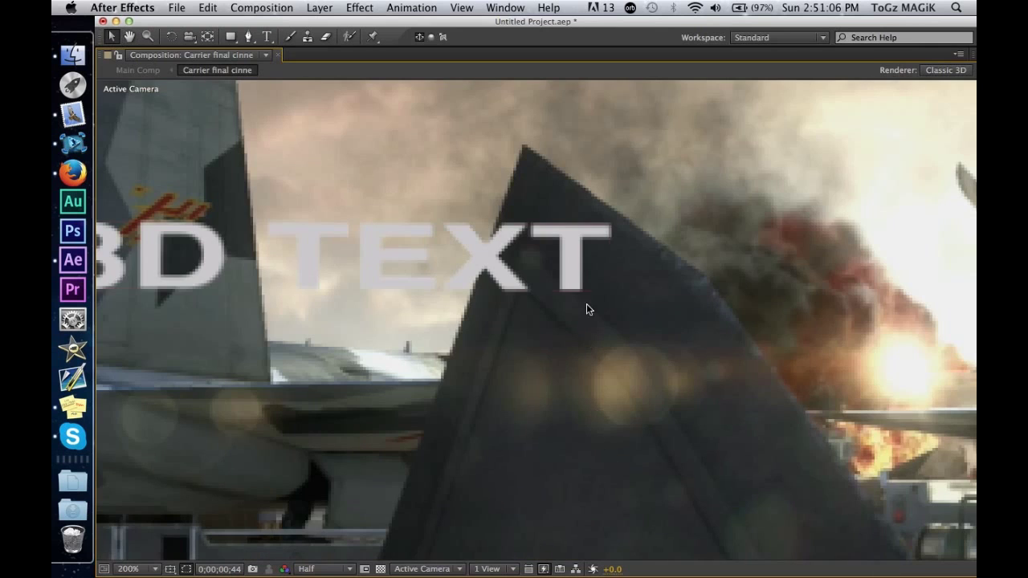
{"action": "key", "text": "g"}
{"action": "left_click", "coordinate": [523, 146]}
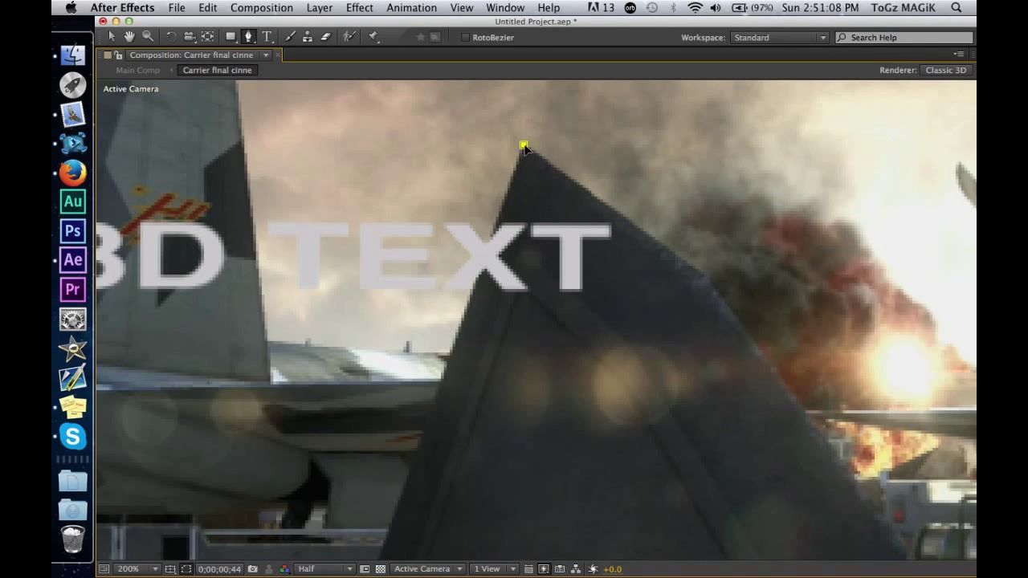
{"action": "left_click", "coordinate": [703, 275]}
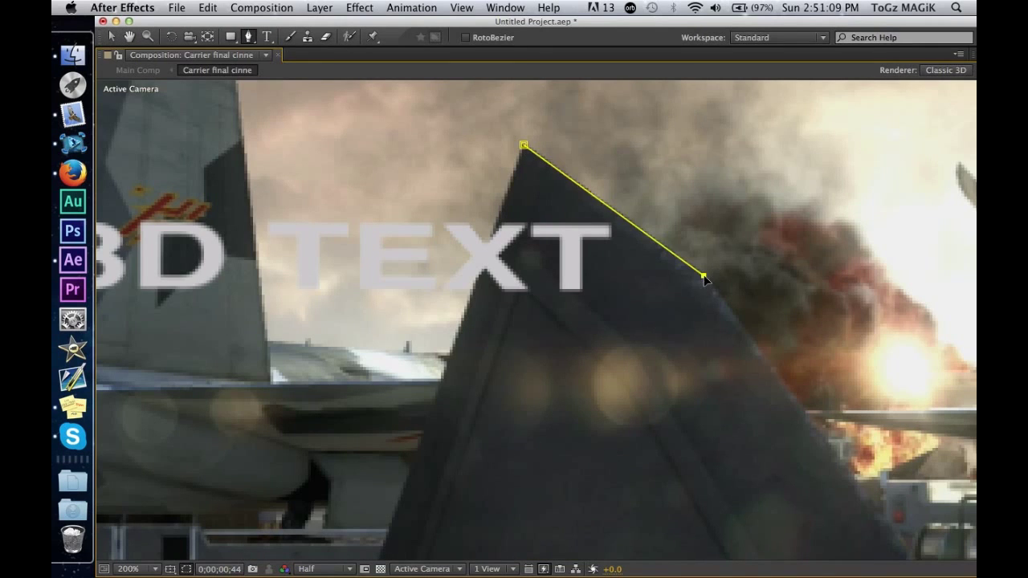
{"action": "left_click", "coordinate": [910, 556]}
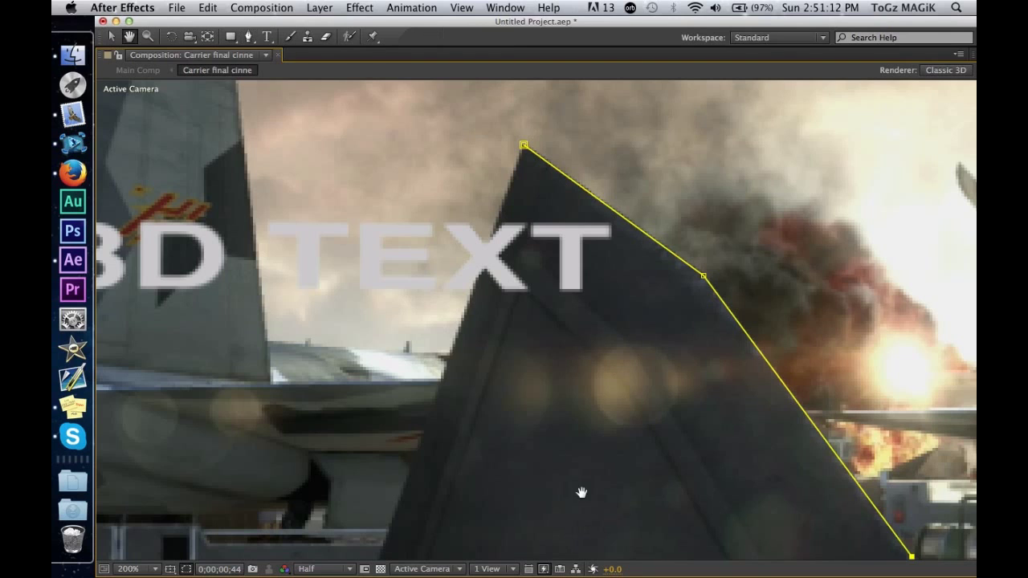
Step: Continue the mask around the fin's base and left edge, closing it at the tip
{"action": "left_click_drag", "start_coordinate": [583, 490], "coordinate": [569, 331]}
{"action": "left_click", "coordinate": [964, 482]}
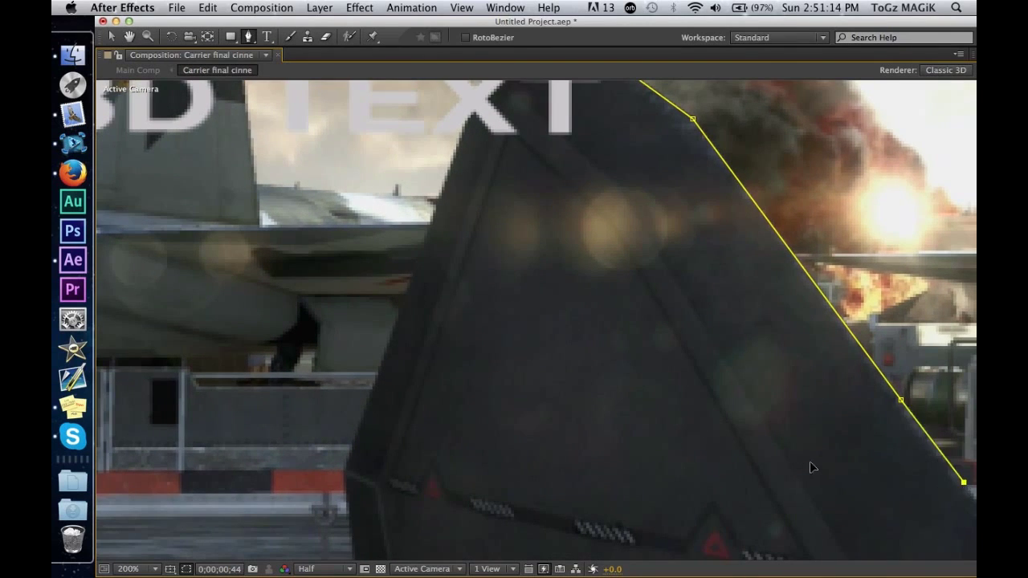
{"action": "left_click", "coordinate": [343, 474]}
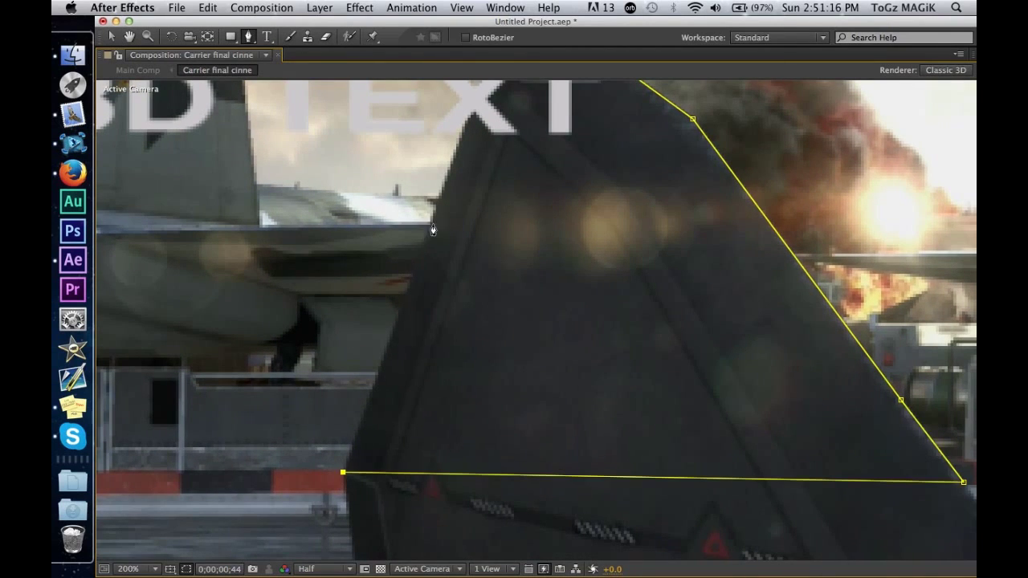
{"action": "left_click", "coordinate": [450, 157]}
{"action": "key", "text": "space"}
{"action": "left_click_drag", "start_coordinate": [557, 142], "coordinate": [557, 423]}
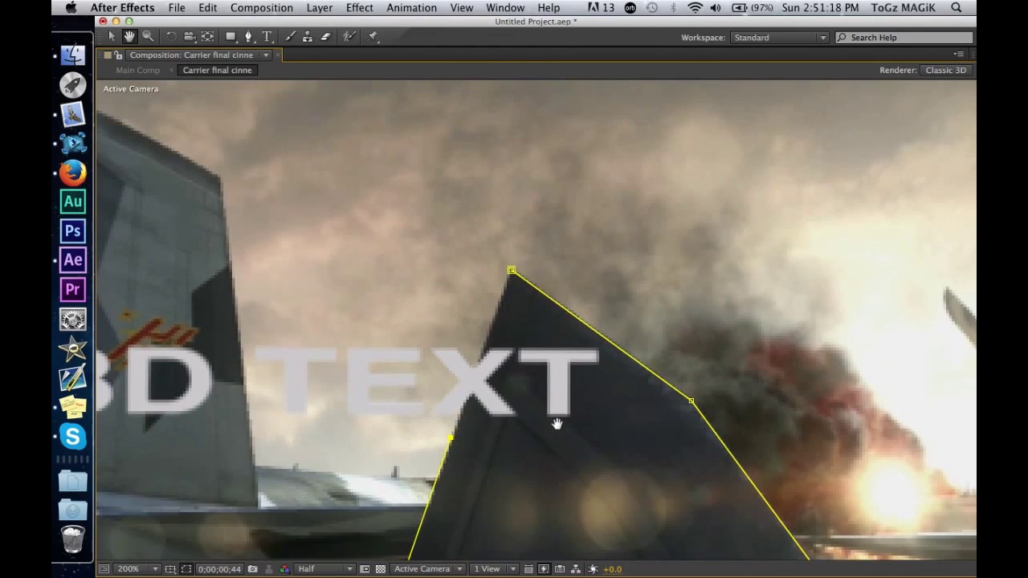
{"action": "left_click", "coordinate": [512, 274]}
Step: Restore the layout, fit the view, show Track Solid 1 again and preview the shot
{"action": "key", "text": "grave"}
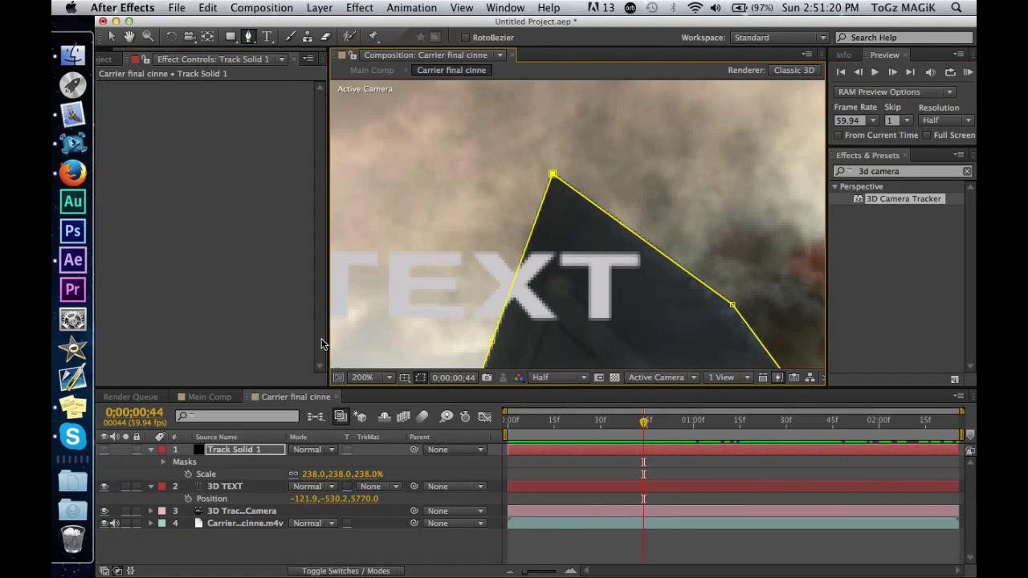
{"action": "left_click", "coordinate": [368, 377]}
{"action": "left_click", "coordinate": [382, 362]}
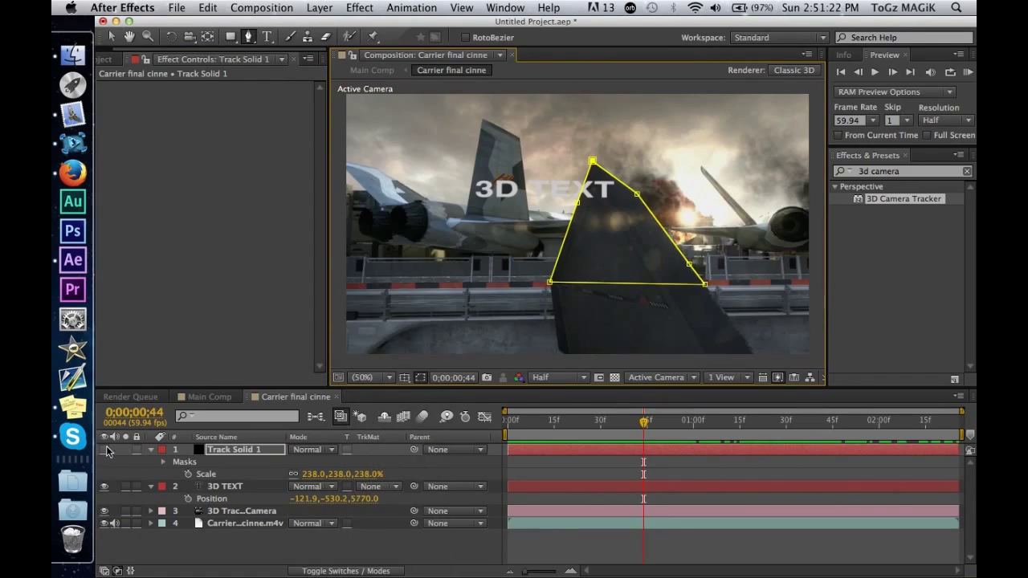
{"action": "left_click", "coordinate": [103, 449]}
{"action": "left_click", "coordinate": [712, 546]}
{"action": "key", "text": "space"}
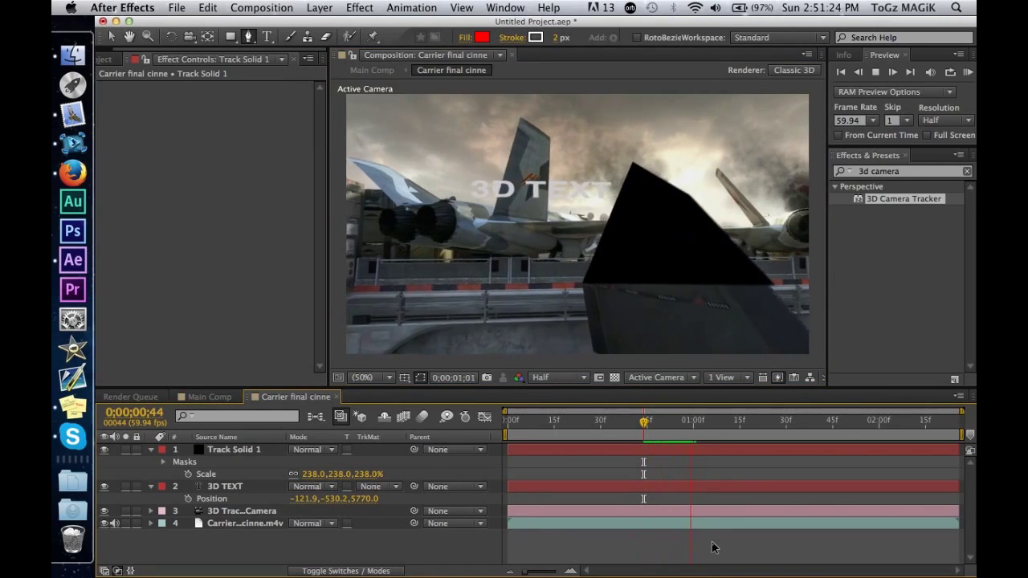
{"action": "left_click_drag", "start_coordinate": [740, 421], "coordinate": [609, 413]}
{"action": "key", "text": "KP_0"}
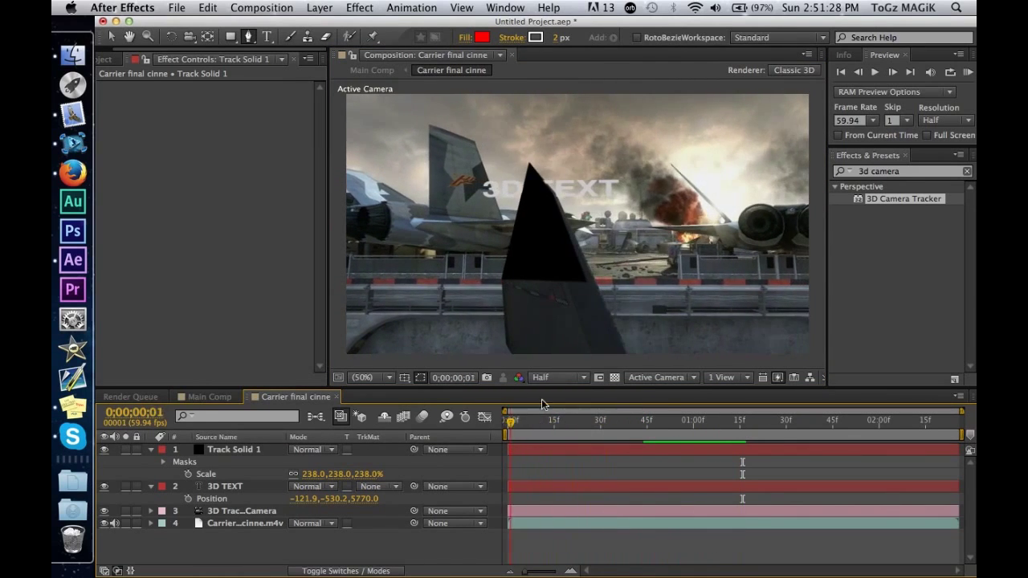
Step: Set 3D TEXT's track matte to Alpha Inverted Matte and scrub to check it behind the fin
{"action": "left_click", "coordinate": [382, 487]}
{"action": "left_click", "coordinate": [406, 537]}
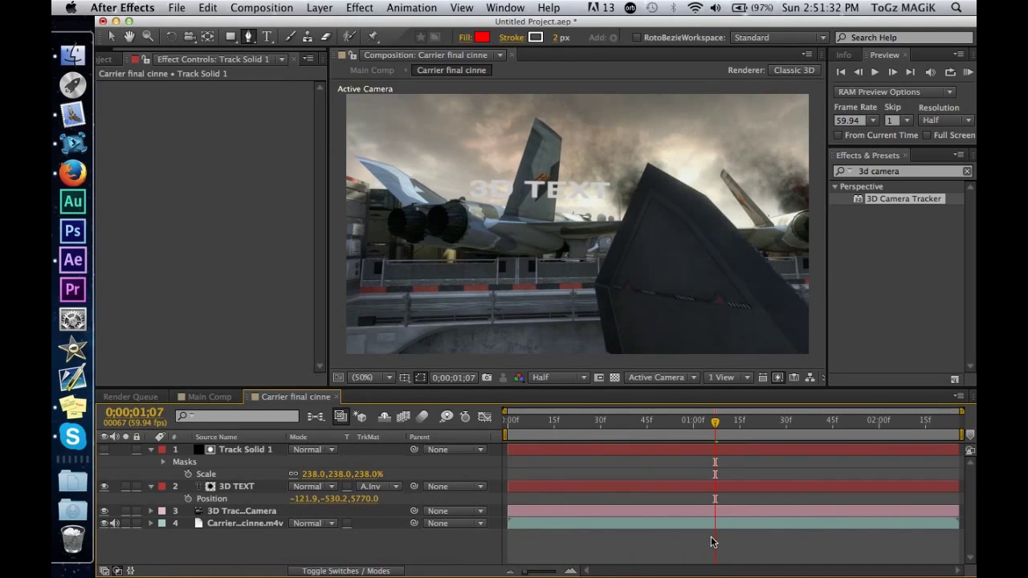
{"action": "left_click_drag", "start_coordinate": [714, 423], "coordinate": [630, 409]}
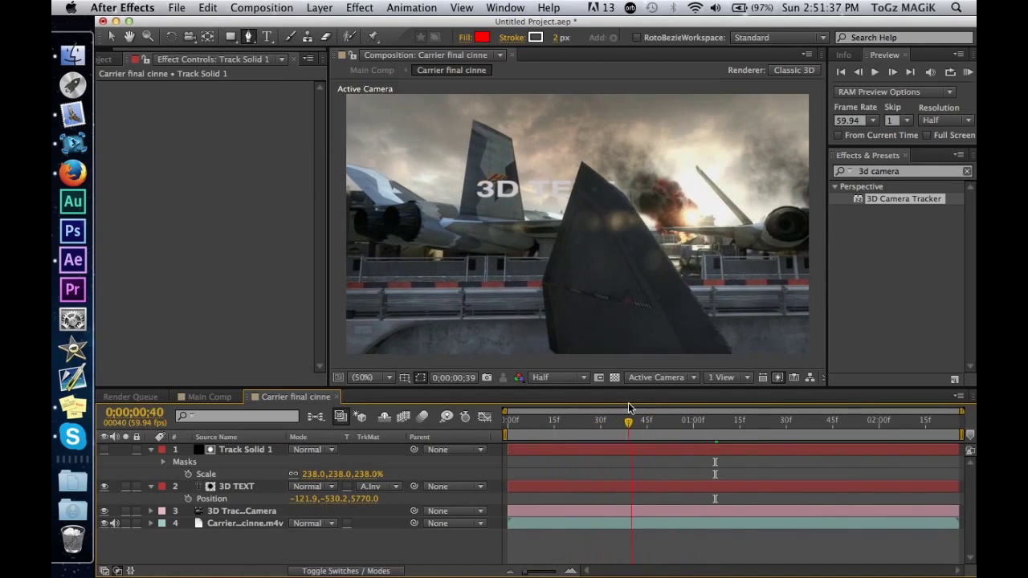
{"action": "left_click", "coordinate": [241, 524]}
Step: Create a new Track Solid from track points on the second fin
{"action": "left_click", "coordinate": [160, 86]}
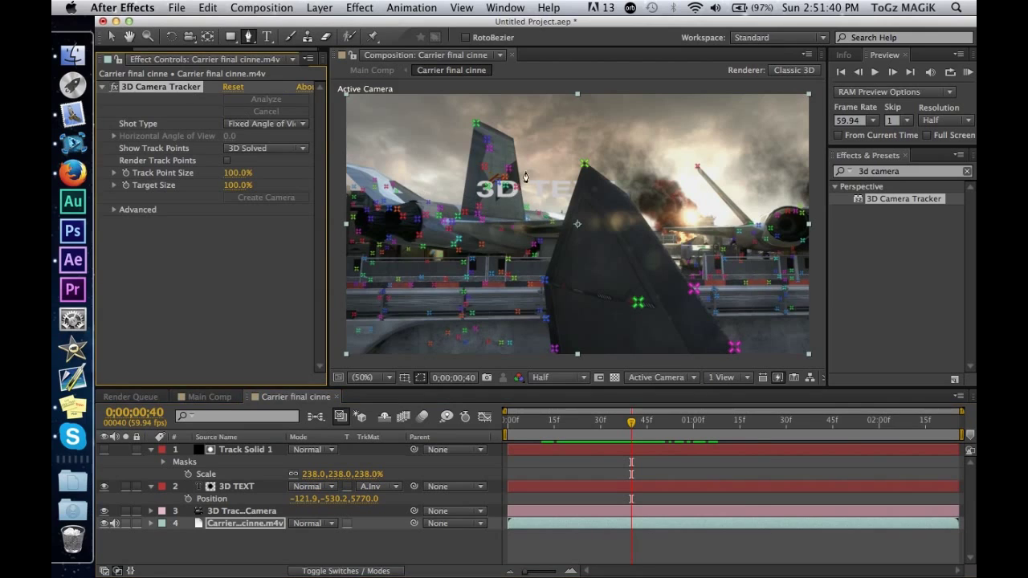
{"action": "left_click", "coordinate": [508, 186]}
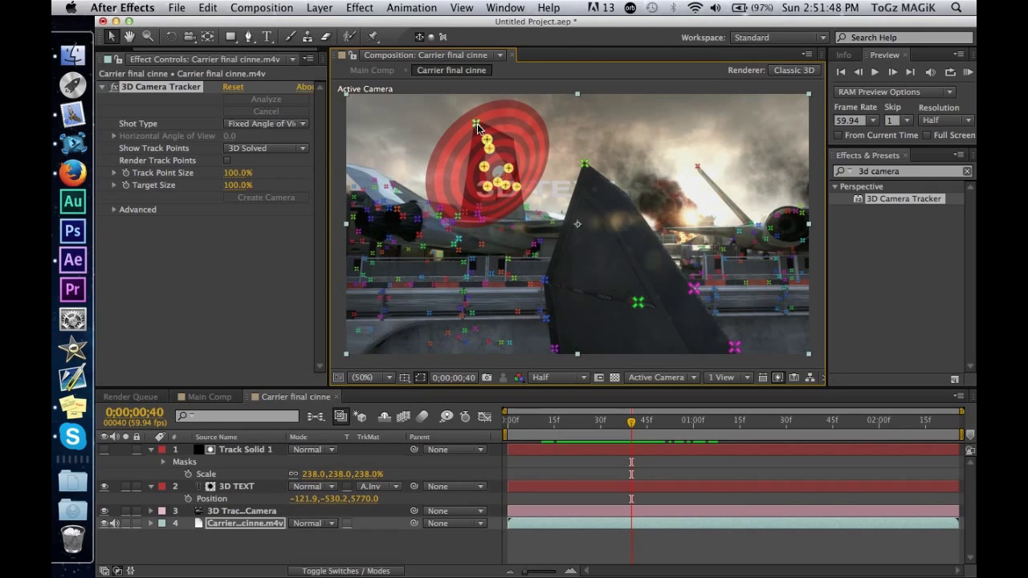
{"action": "right_click", "coordinate": [488, 154]}
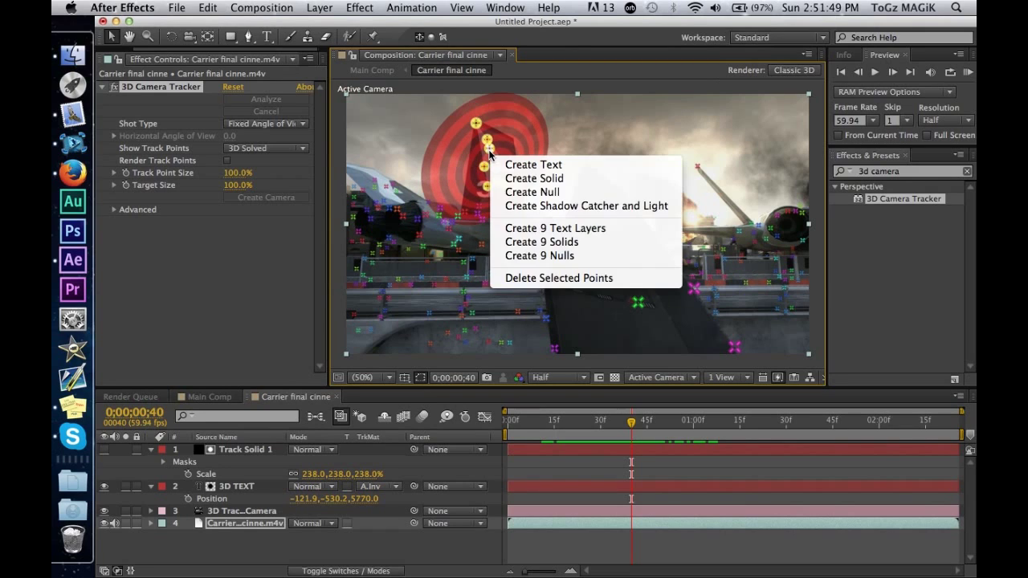
{"action": "left_click", "coordinate": [551, 185]}
{"action": "left_click", "coordinate": [694, 556]}
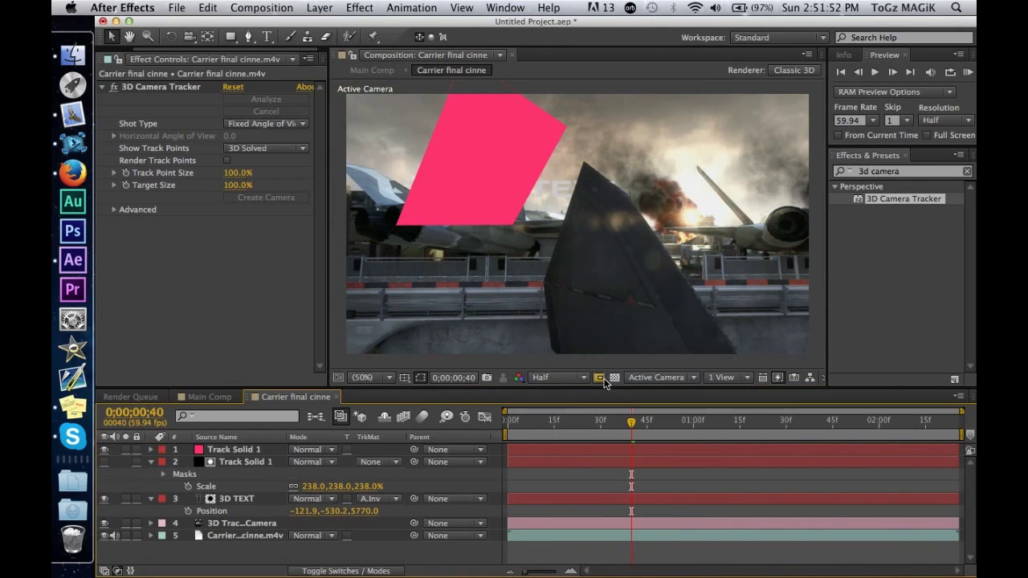
{"action": "mouse_move", "coordinate": [631, 421]}
{"action": "left_mouse_down"}
{"action": "mouse_move", "coordinate": [615, 421]}
{"action": "mouse_move", "coordinate": [625, 421]}
{"action": "left_mouse_up"}
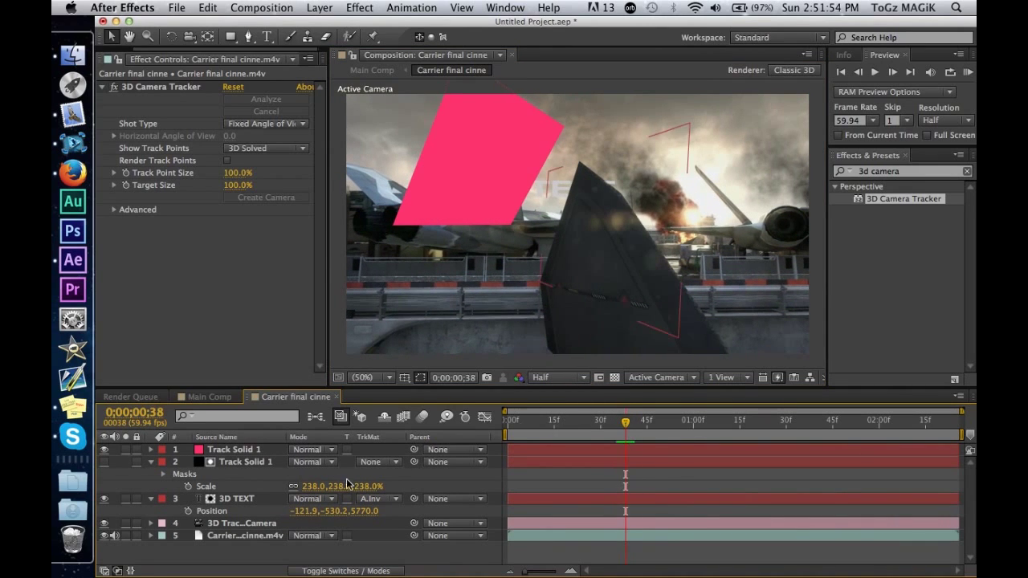
Step: Scale the new solid to 190%, recolour it black, and hide the first track solid
{"action": "left_click", "coordinate": [272, 450]}
{"action": "key", "text": "s"}
{"action": "left_click_drag", "start_coordinate": [311, 462], "coordinate": [377, 464]}
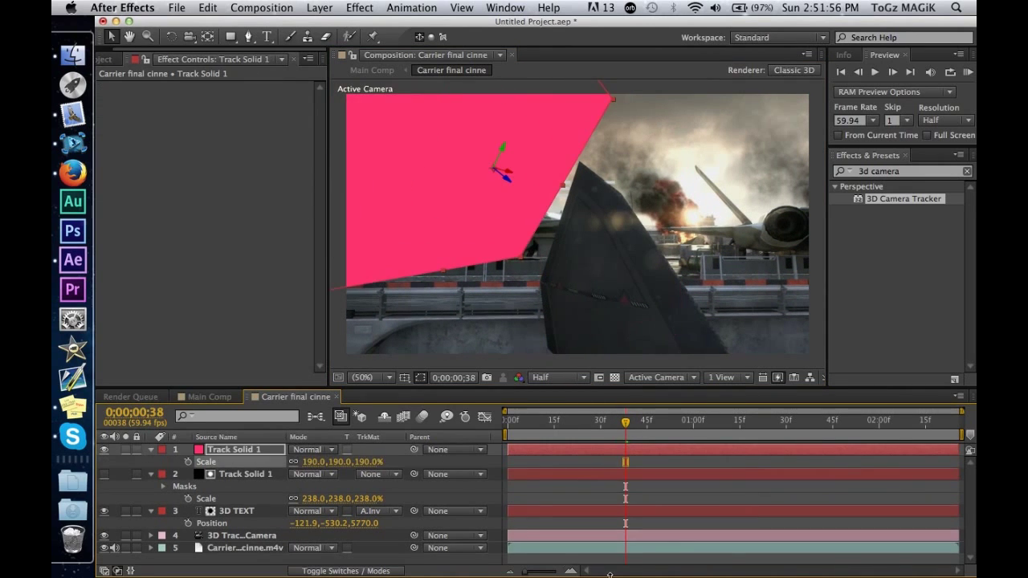
{"action": "key", "text": "super+shift+y"}
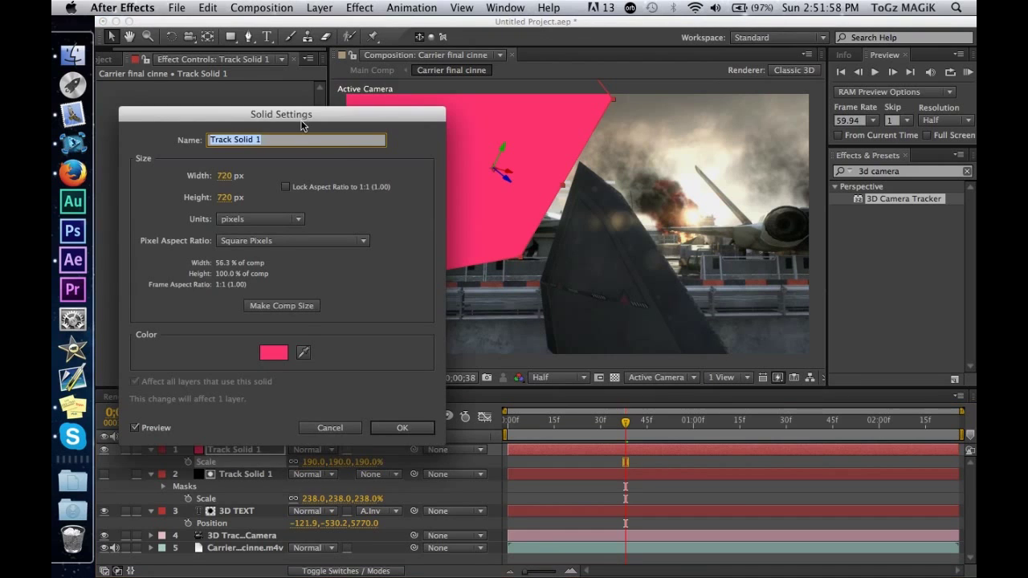
{"action": "left_click", "coordinate": [273, 351]}
{"action": "left_click", "coordinate": [330, 528]}
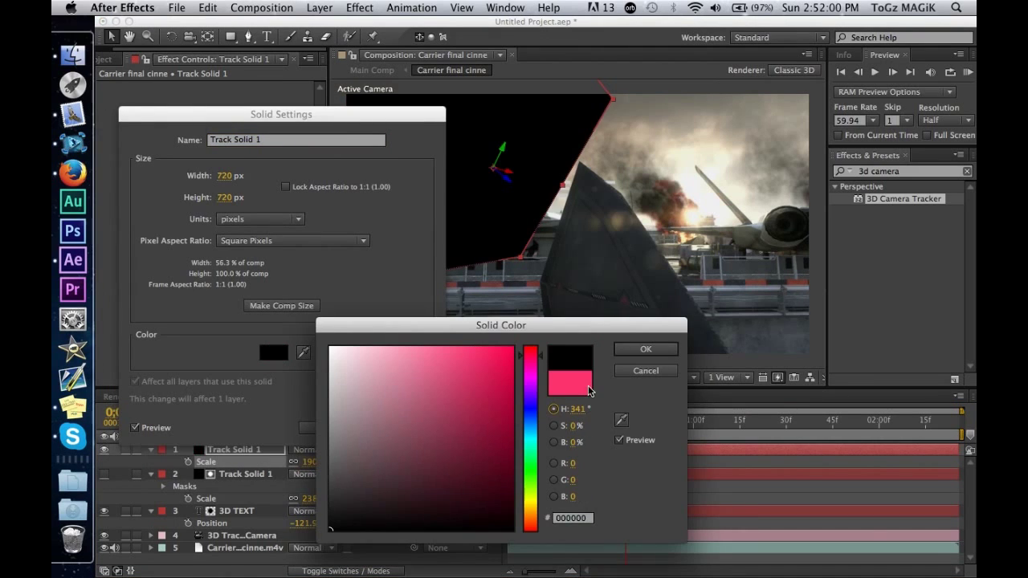
{"action": "left_click", "coordinate": [645, 348]}
{"action": "left_click", "coordinate": [404, 427]}
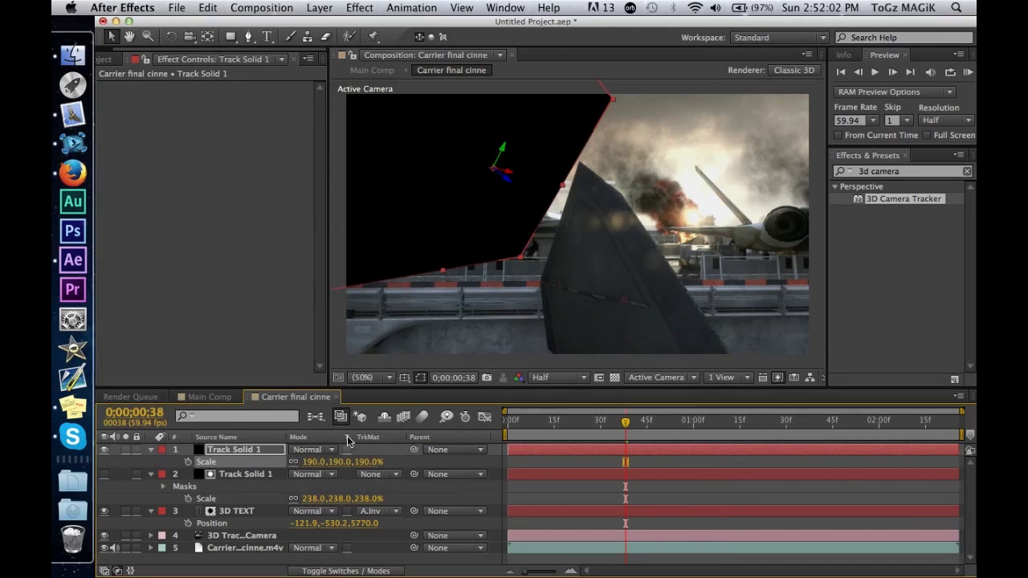
{"action": "left_click", "coordinate": [153, 476]}
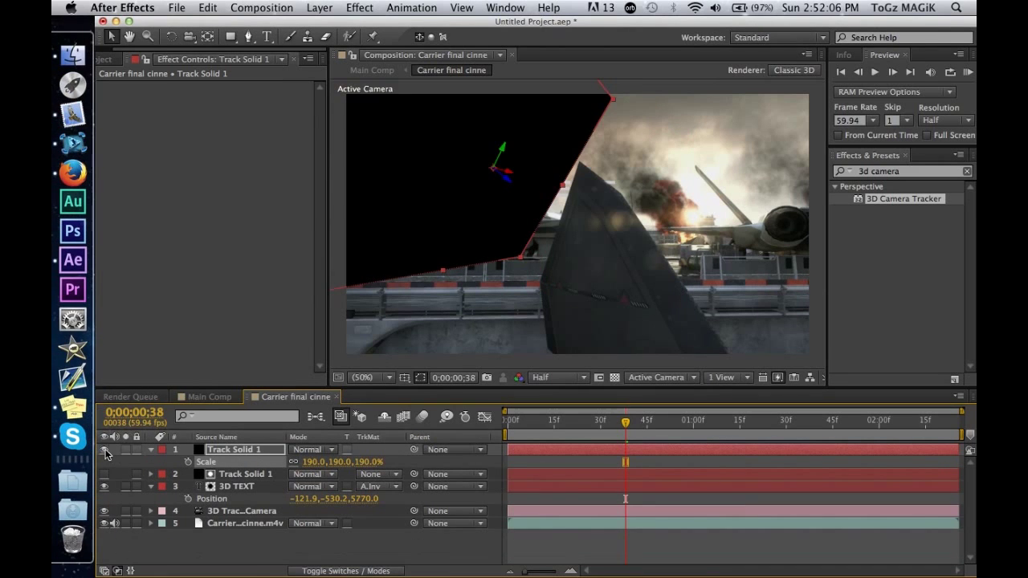
{"action": "left_click", "coordinate": [104, 450]}
Step: Trace a closed four-point mask around the far tail fin, then restore the viewer at 50%
{"action": "key", "text": "grave"}
{"action": "key", "text": "h"}
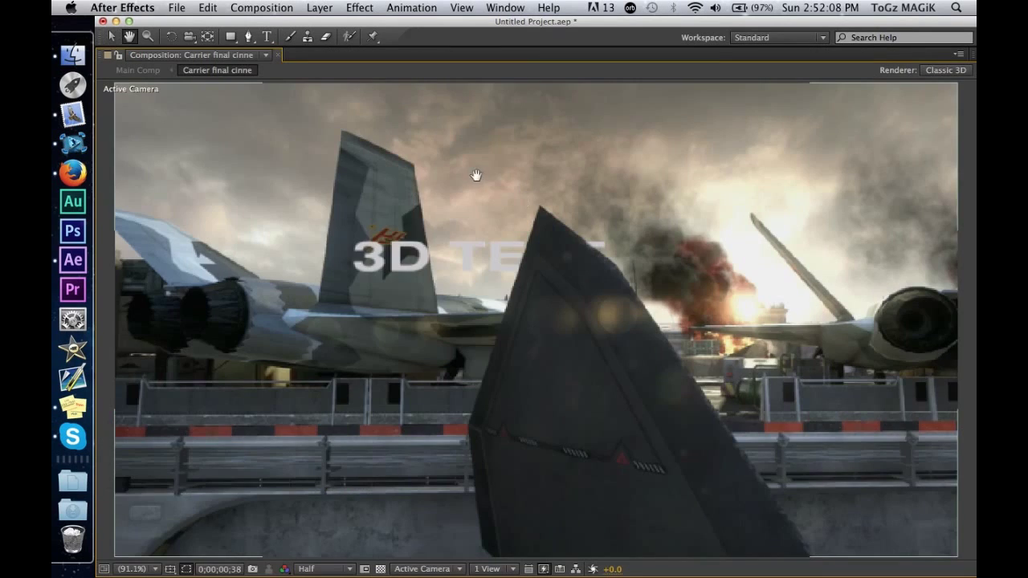
{"action": "scroll", "coordinate": [498, 201], "scroll_direction": "up", "scroll_amount": 2}
{"action": "left_click_drag", "start_coordinate": [511, 218], "coordinate": [527, 322]}
{"action": "key", "text": "g"}
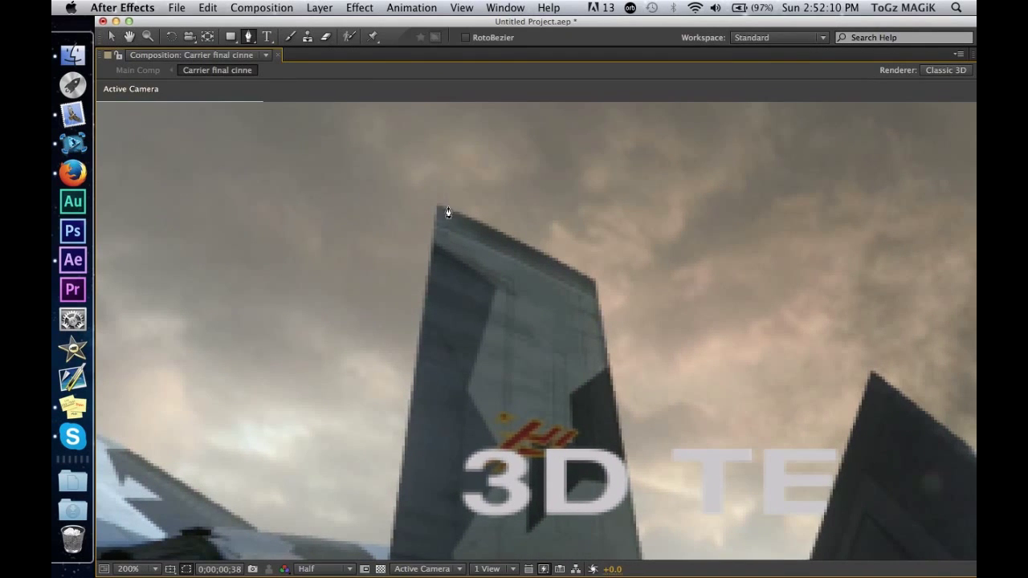
{"action": "left_click", "coordinate": [437, 204]}
{"action": "left_click", "coordinate": [594, 279]}
{"action": "left_click", "coordinate": [642, 558]}
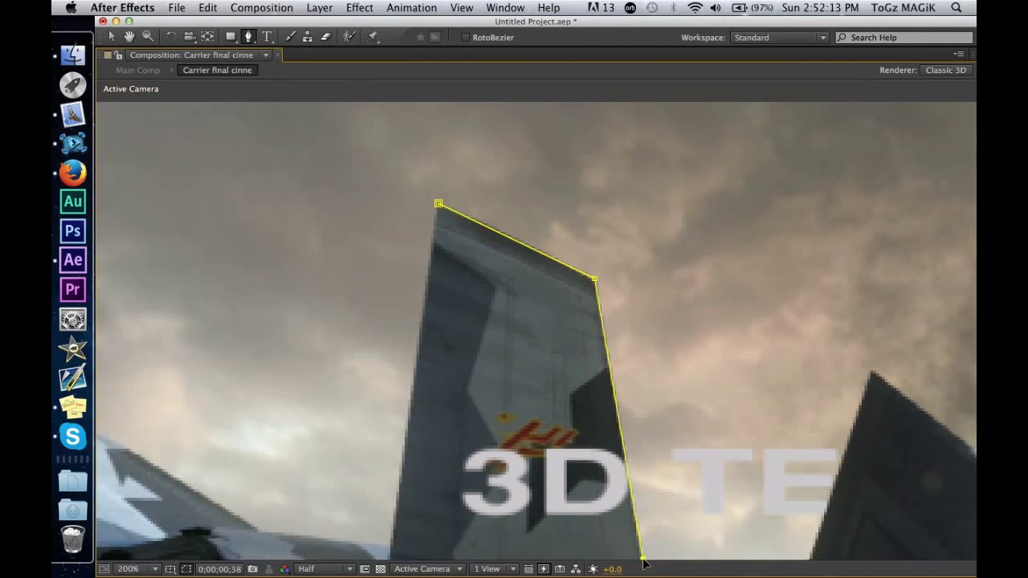
{"action": "left_click", "coordinate": [390, 553]}
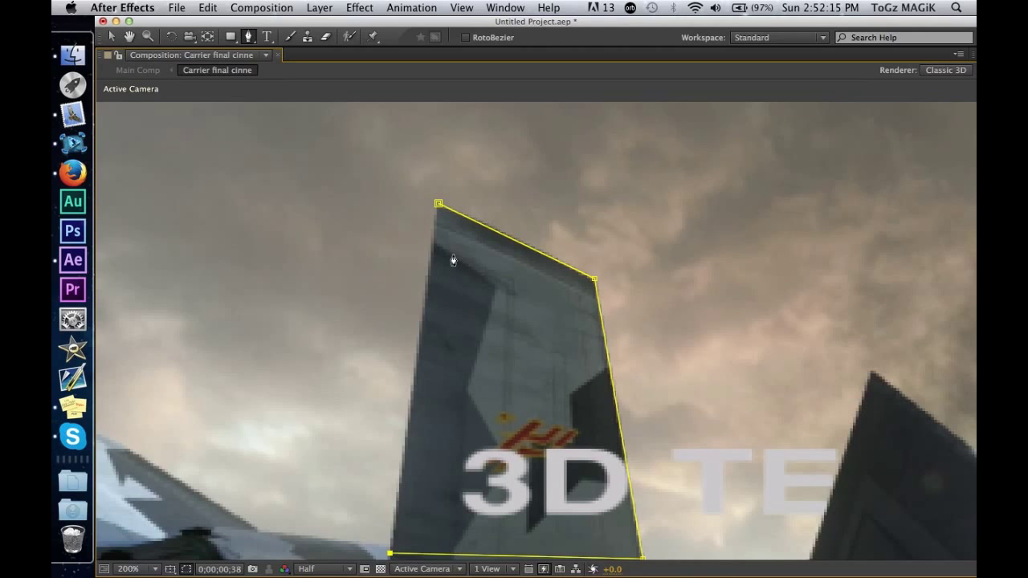
{"action": "left_click", "coordinate": [438, 204]}
{"action": "key", "text": "grave"}
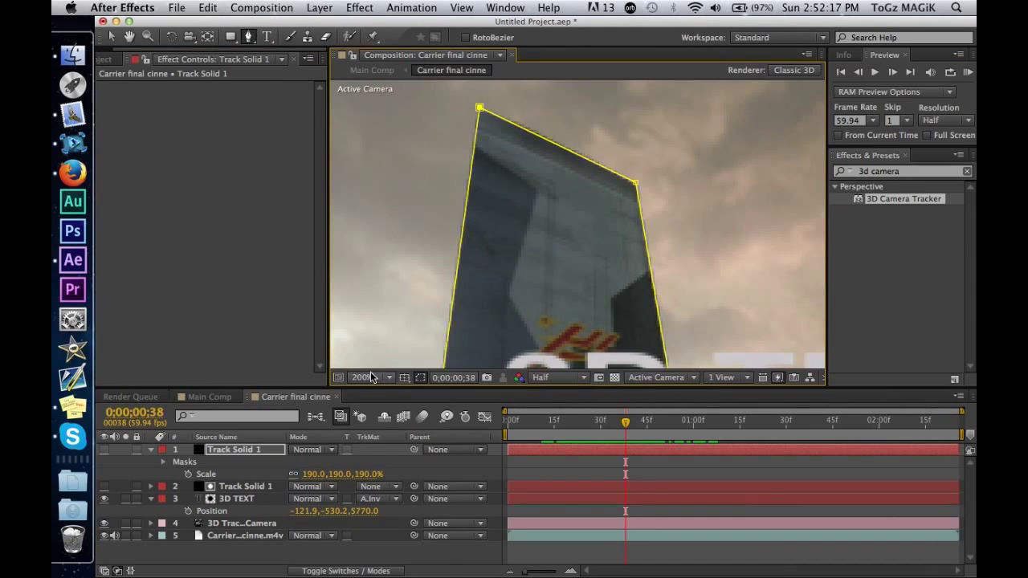
{"action": "left_click", "coordinate": [371, 377]}
{"action": "left_click", "coordinate": [365, 474]}
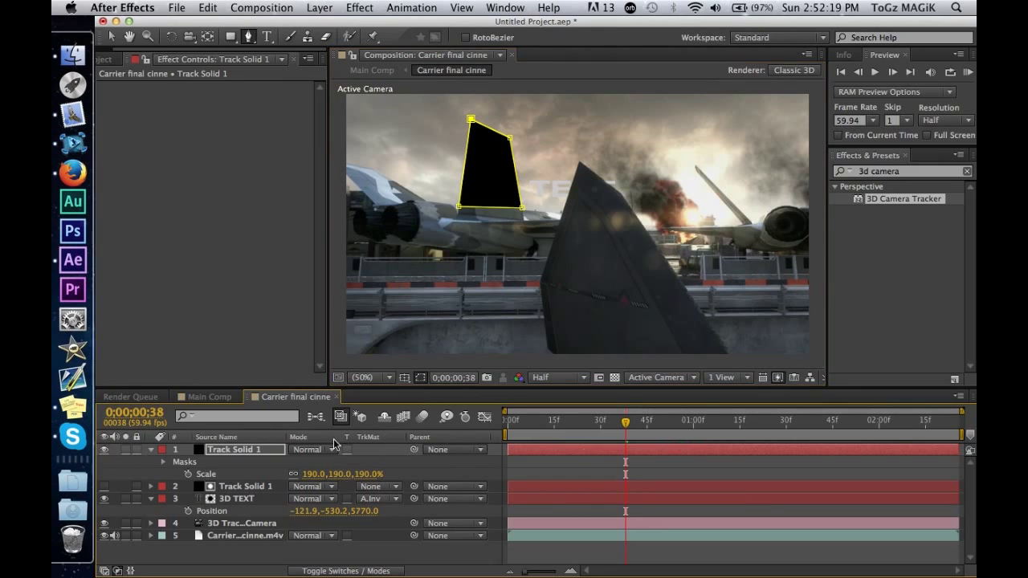
Step: Preview to 01;06 and set 3D TEXT's track matte to No Track Matte
{"action": "key", "text": "space"}
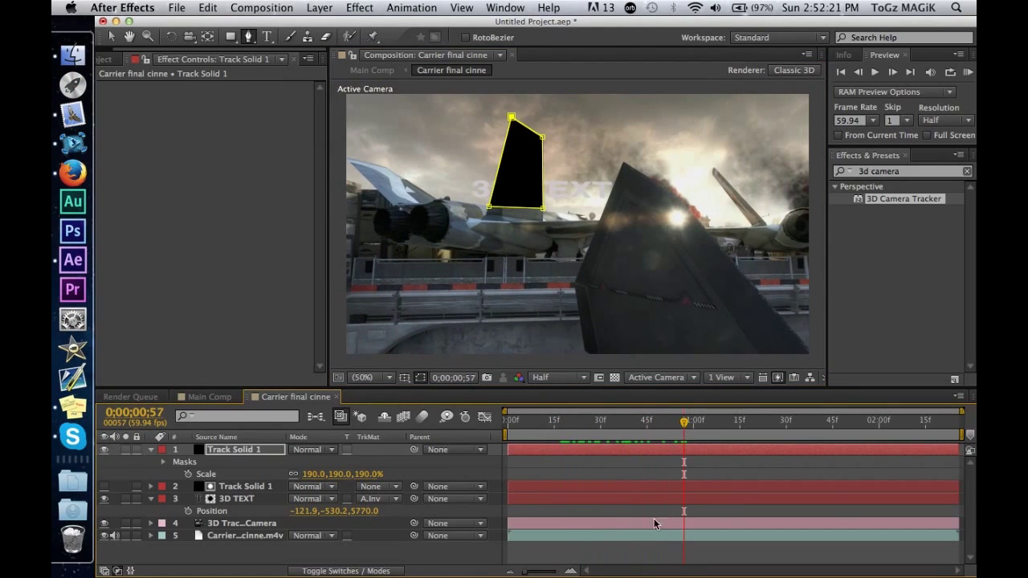
{"action": "left_click", "coordinate": [654, 546]}
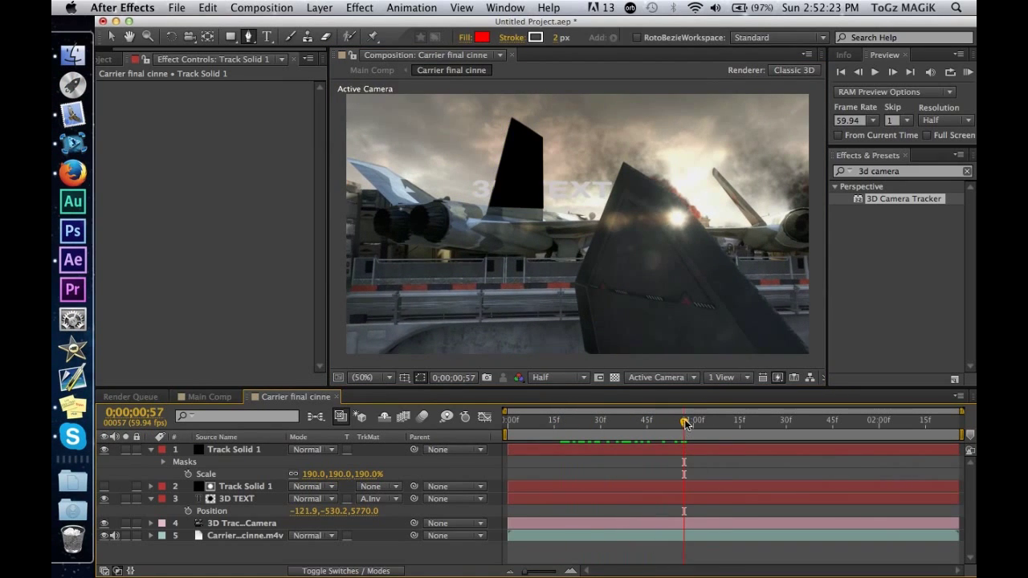
{"action": "left_click_drag", "start_coordinate": [687, 424], "coordinate": [711, 422]}
{"action": "left_click", "coordinate": [255, 453]}
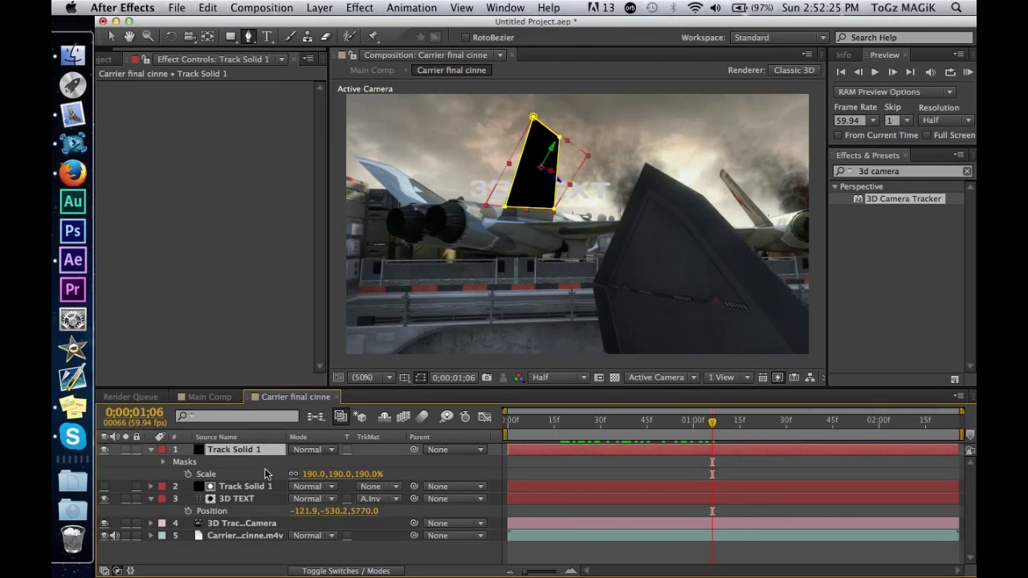
{"action": "left_click", "coordinate": [374, 498]}
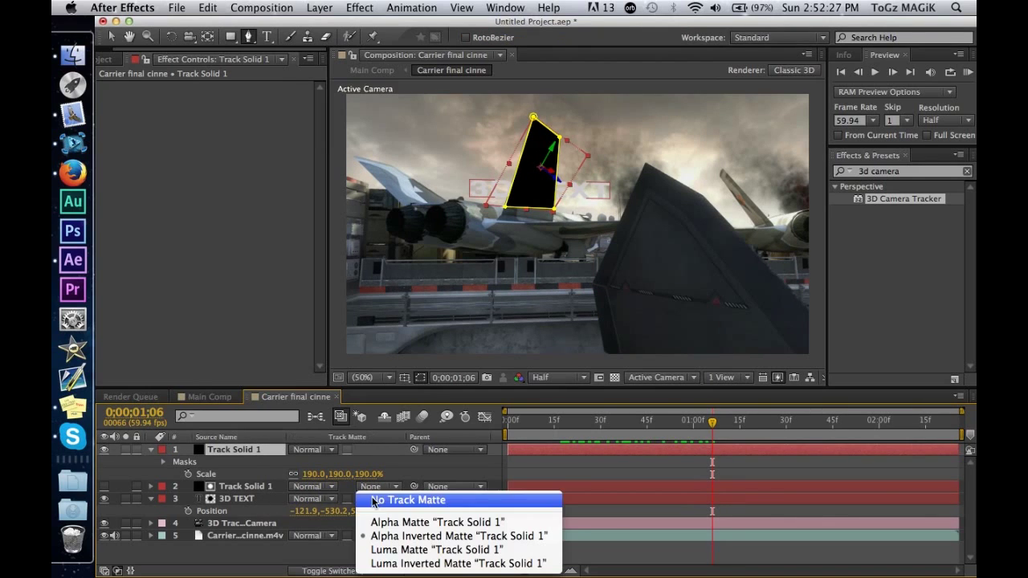
{"action": "left_click", "coordinate": [256, 498]}
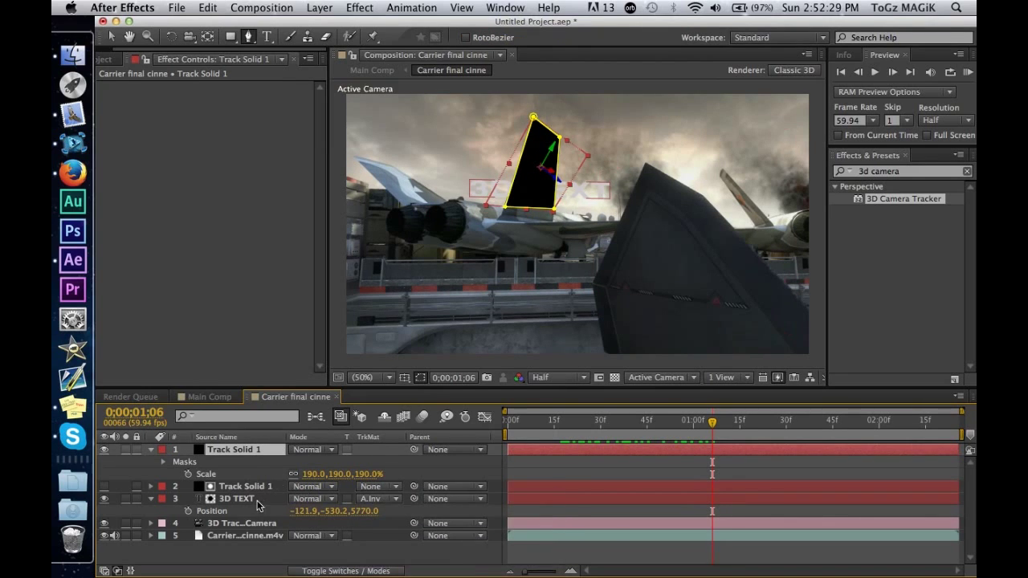
{"action": "left_click", "coordinate": [361, 499]}
{"action": "left_click", "coordinate": [374, 497]}
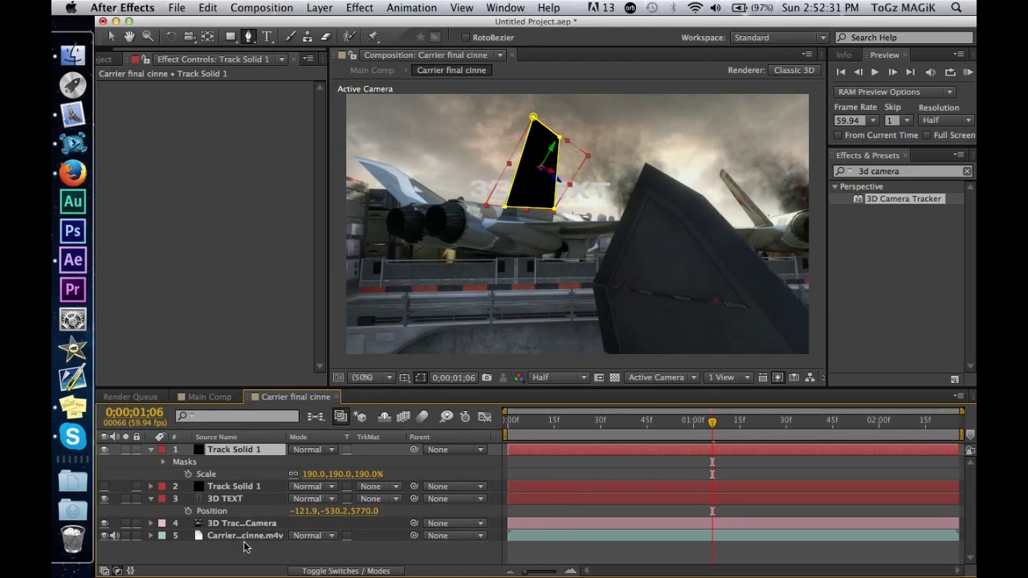
Step: Duplicate the 3D Tracker Camera layer and move the copy up to second place
{"action": "left_click", "coordinate": [244, 525]}
{"action": "key", "text": "super+d"}
{"action": "left_click_drag", "start_coordinate": [247, 523], "coordinate": [250, 480]}
Step: Pre-compose the two black fin solids and the camera copy into Pre-comp 1
{"action": "left_click", "coordinate": [254, 452]}
{"action": "left_click", "coordinate": [254, 499], "text": "shift"}
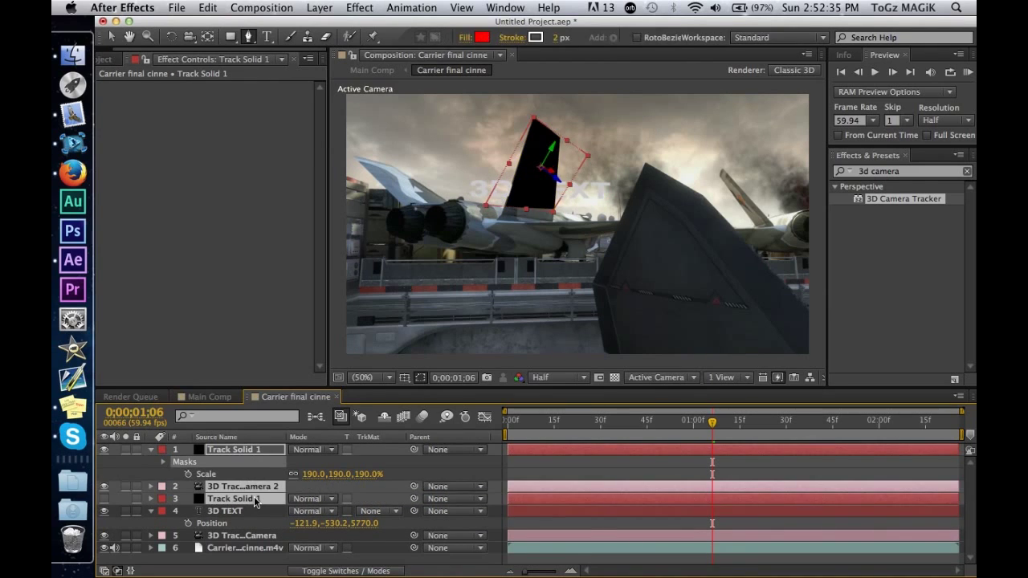
{"action": "right_click", "coordinate": [254, 499]}
{"action": "left_click", "coordinate": [345, 397]}
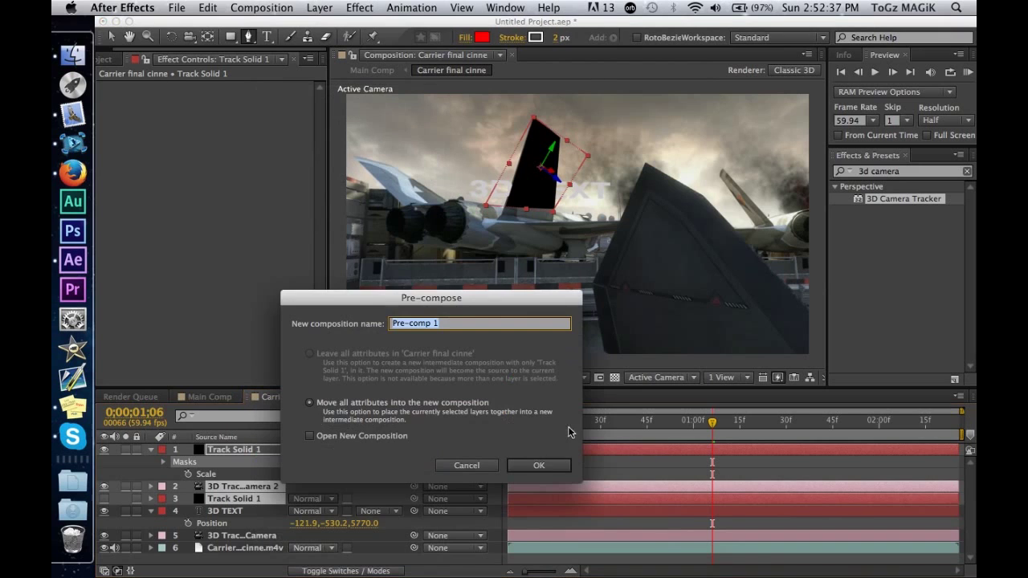
{"action": "left_click", "coordinate": [531, 464]}
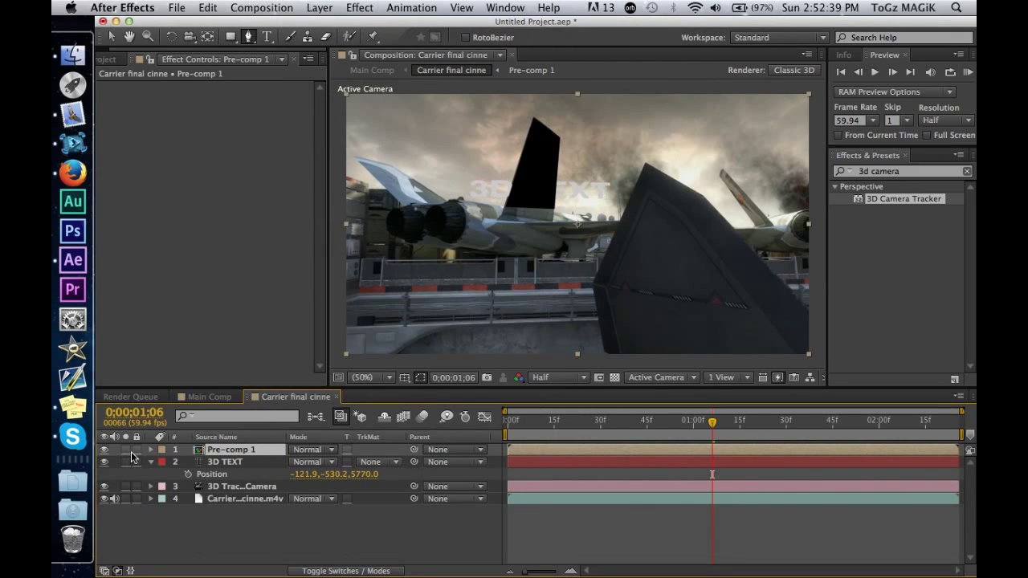
Step: Solo Pre-comp 1 over the transparency grid, then enable the second fin solid inside it
{"action": "left_click", "coordinate": [126, 449]}
{"action": "left_click", "coordinate": [615, 377]}
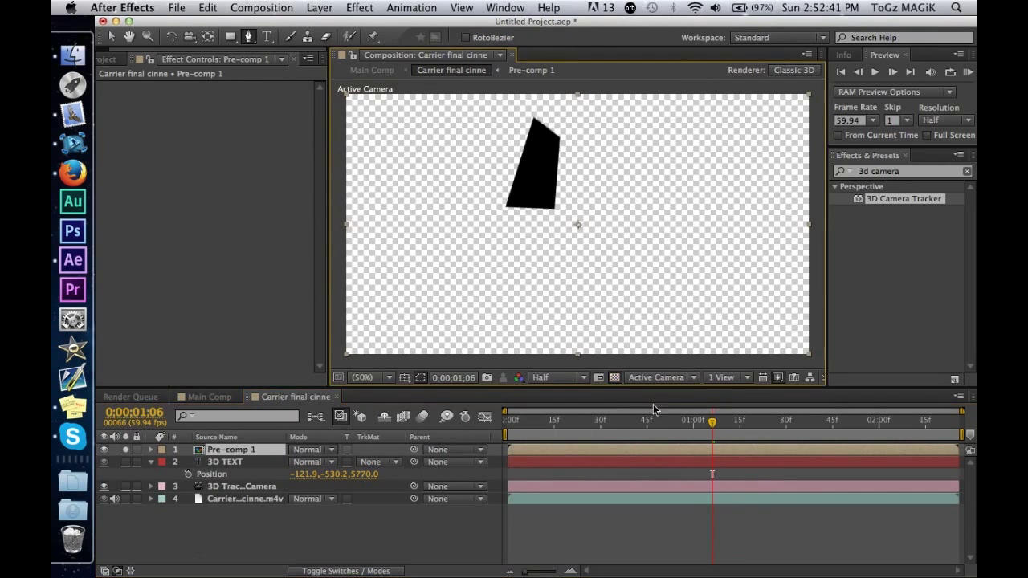
{"action": "mouse_move", "coordinate": [700, 431]}
{"action": "left_mouse_down"}
{"action": "mouse_move", "coordinate": [506, 431]}
{"action": "mouse_move", "coordinate": [709, 433]}
{"action": "left_mouse_up"}
{"action": "double_click", "coordinate": [258, 449]}
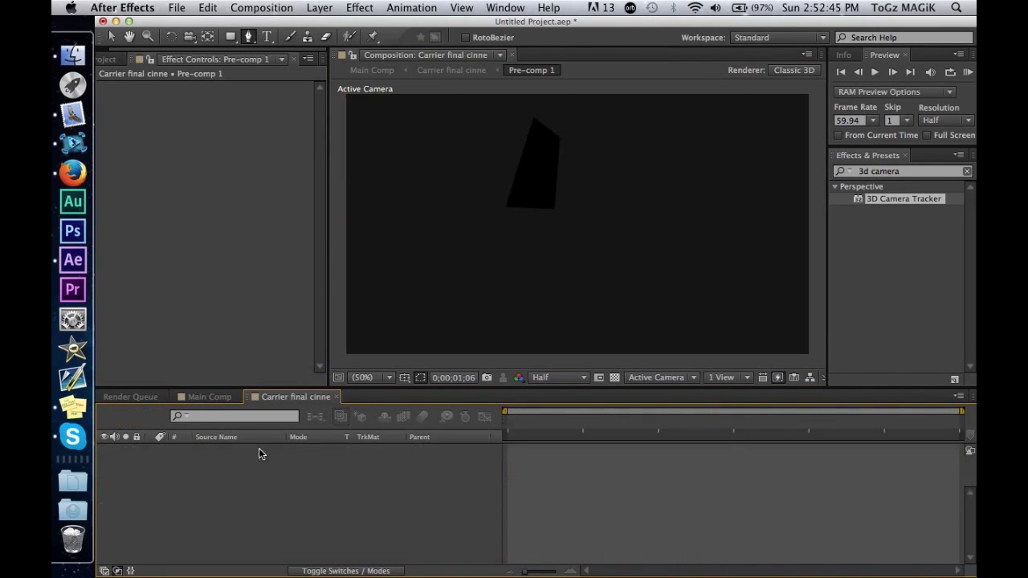
{"action": "left_click", "coordinate": [103, 474]}
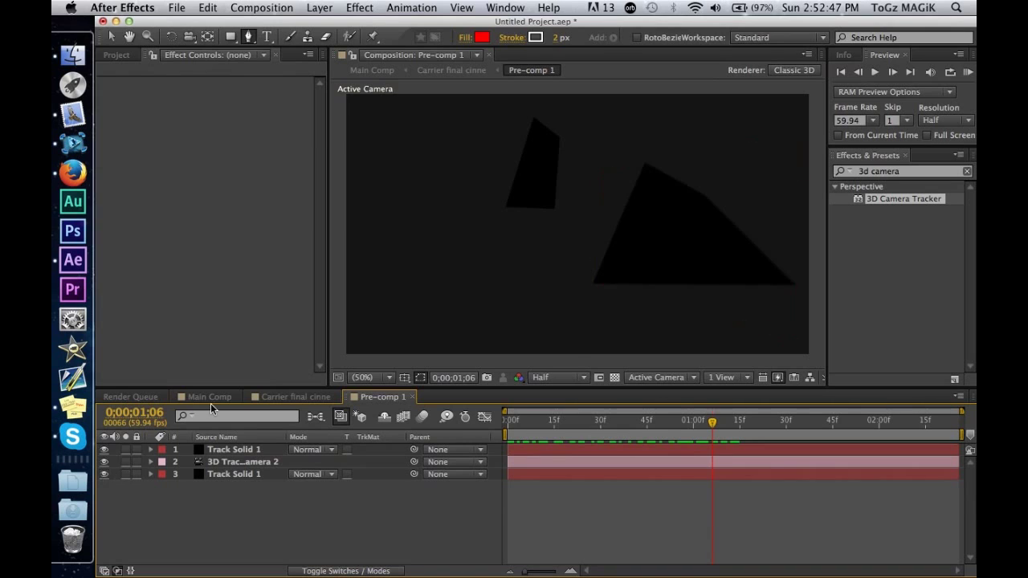
Step: Back in the Carrier final cinne comp, play it, unsolo Pre-comp 1, and return to frame 00;32
{"action": "left_click", "coordinate": [209, 400]}
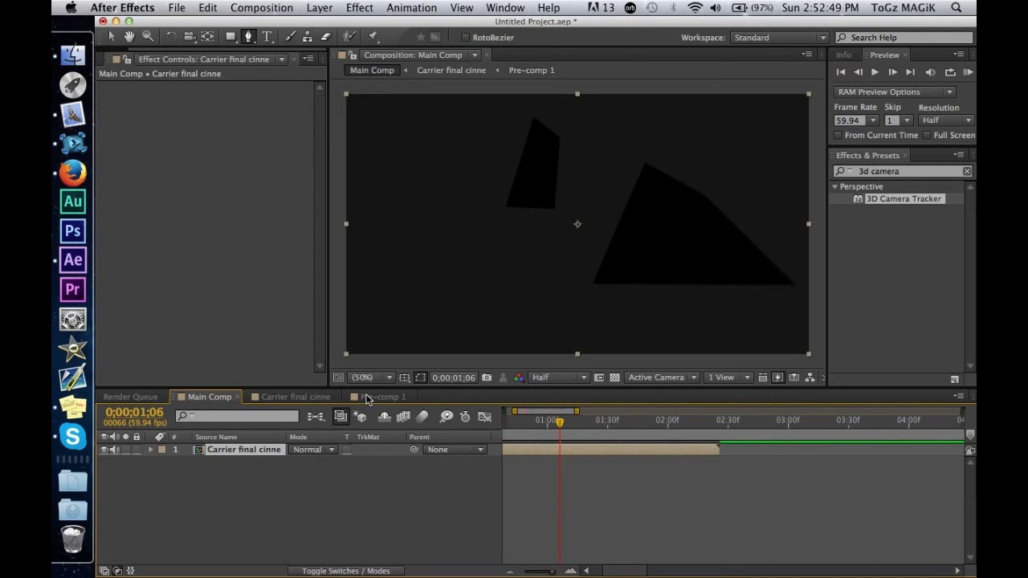
{"action": "left_click", "coordinate": [295, 397]}
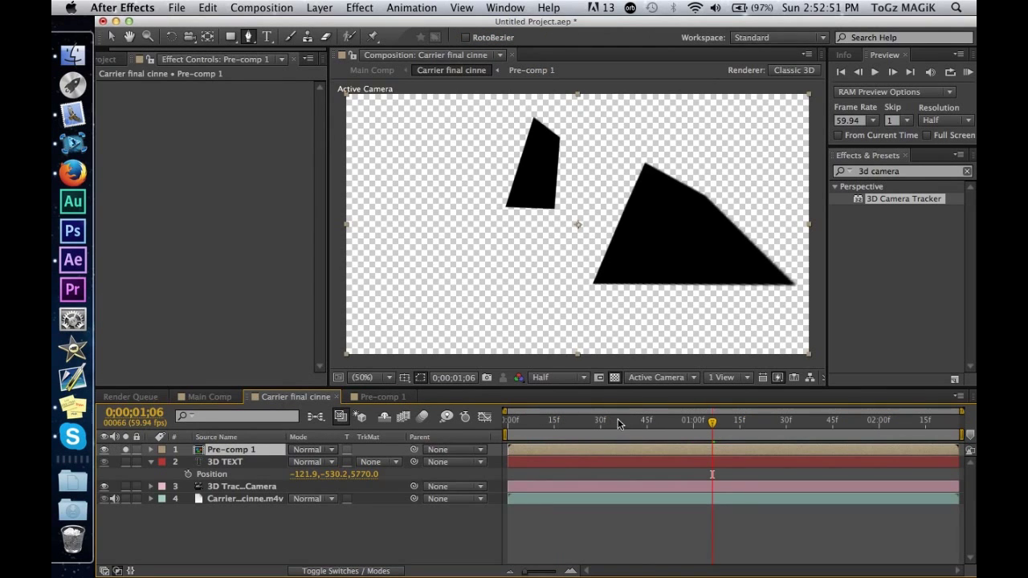
{"action": "key", "text": "KP_0"}
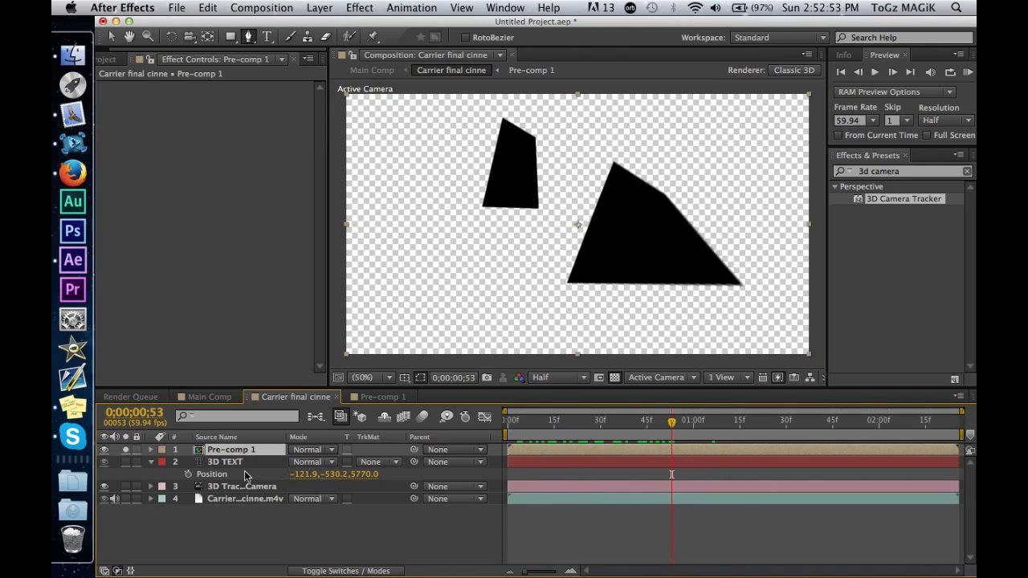
{"action": "left_click", "coordinate": [125, 449]}
{"action": "left_click_drag", "start_coordinate": [662, 434], "coordinate": [606, 430]}
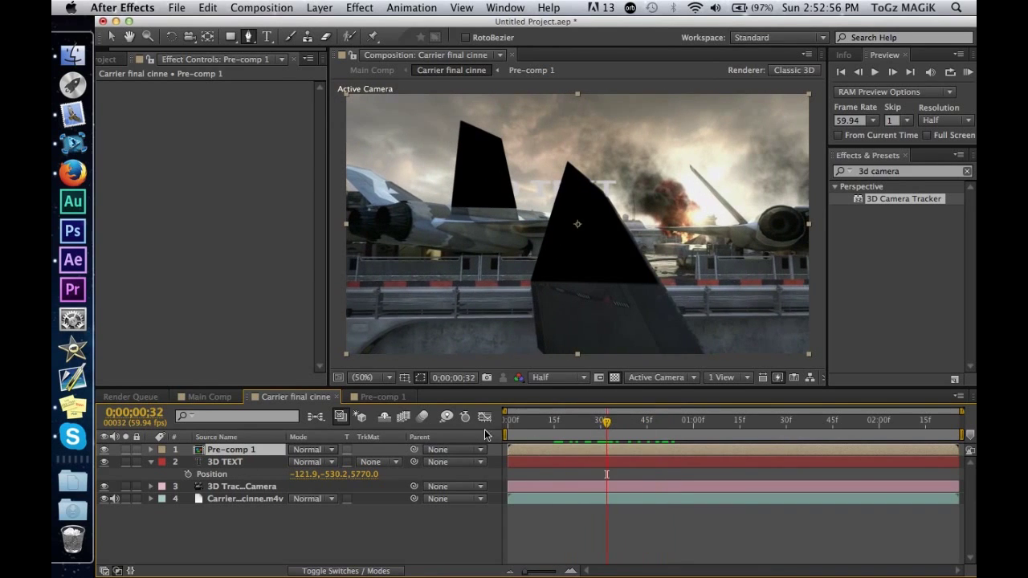
Step: Set 3D TEXT's track matte to Alpha Inverted Matte "Pre-comp 1" and check nearby frames
{"action": "left_click", "coordinate": [393, 464]}
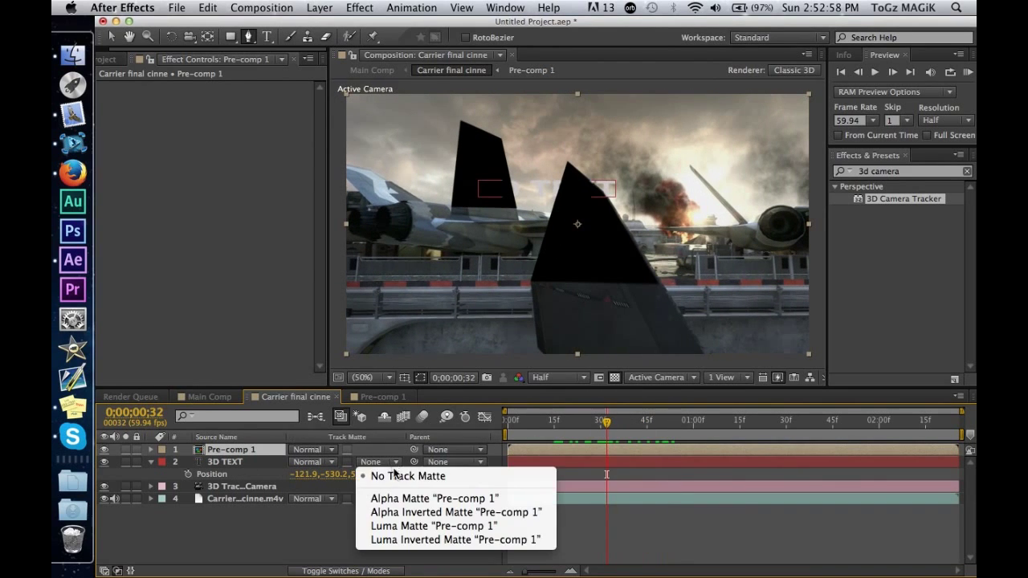
{"action": "left_click", "coordinate": [434, 513]}
{"action": "left_click_drag", "start_coordinate": [606, 427], "coordinate": [755, 420]}
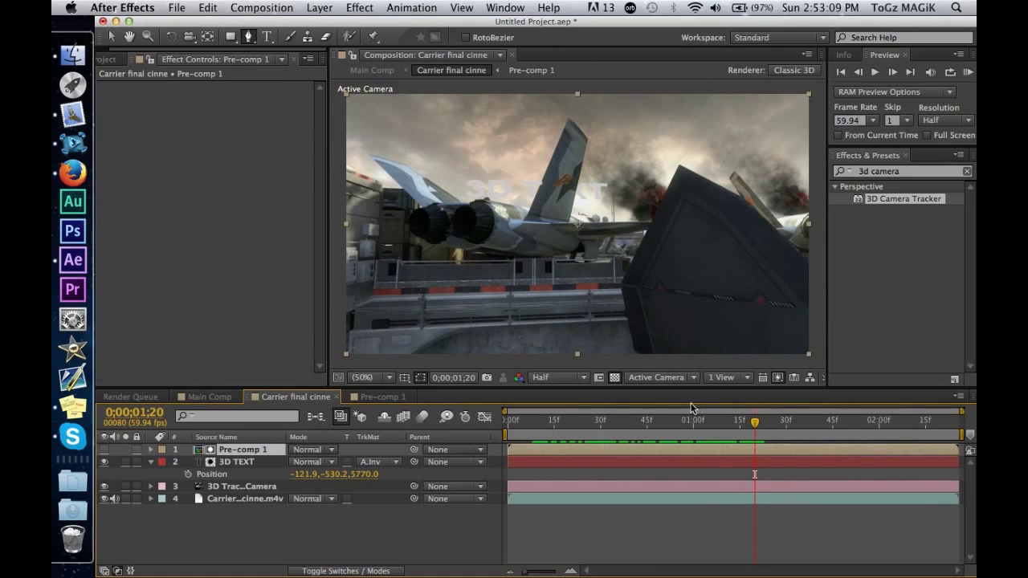
Step: Scrub earlier and later in the shot to review the hidden text, ending at the first frame
{"action": "left_click_drag", "start_coordinate": [755, 426], "coordinate": [627, 518]}
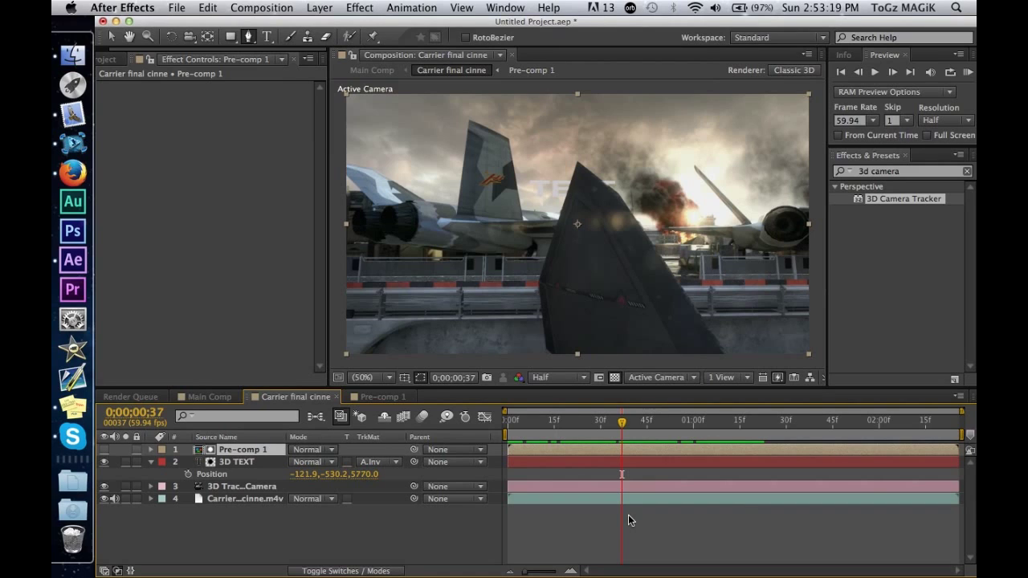
{"action": "left_click_drag", "start_coordinate": [623, 427], "coordinate": [683, 426]}
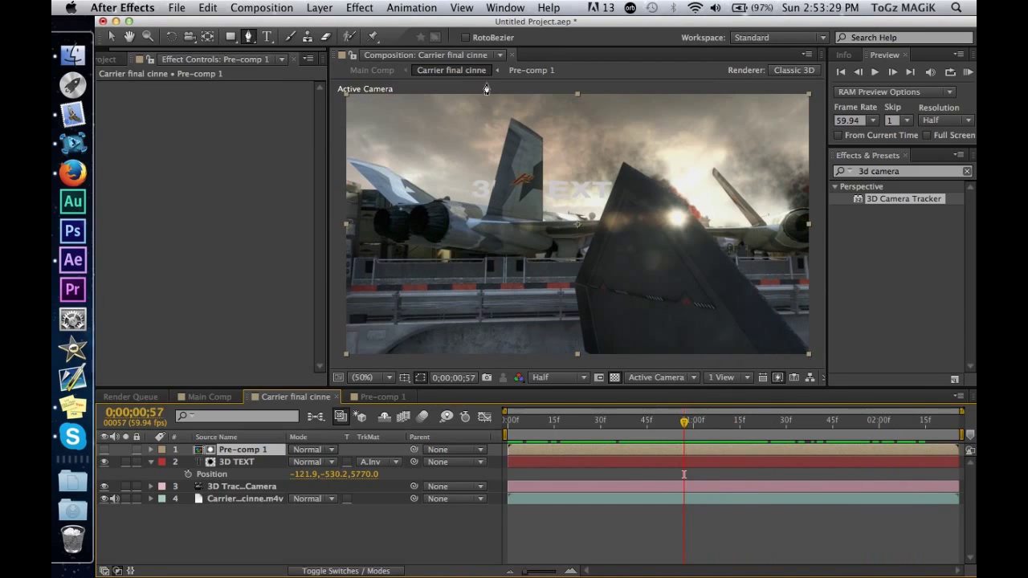
{"action": "left_click_drag", "start_coordinate": [686, 426], "coordinate": [494, 423]}
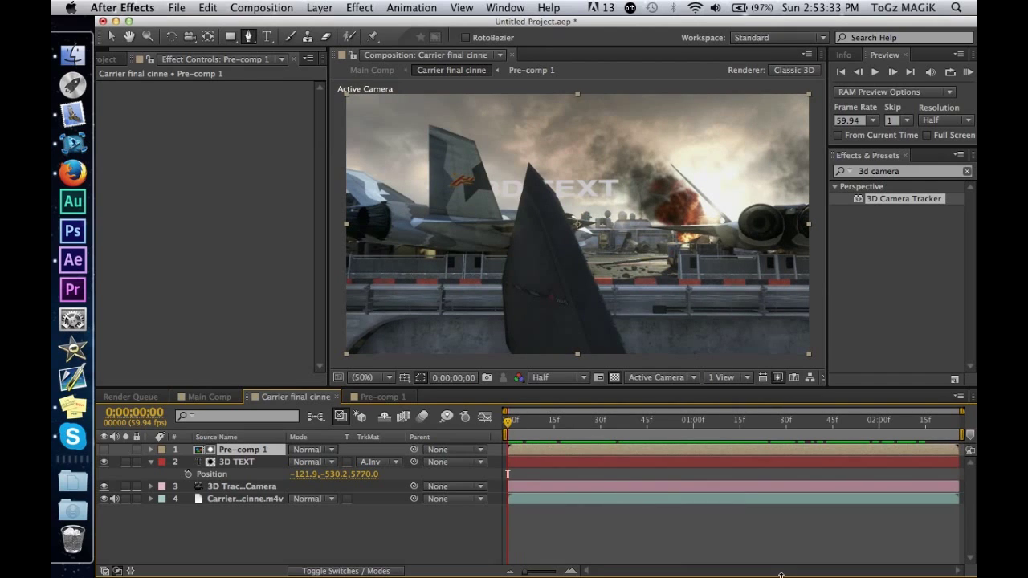